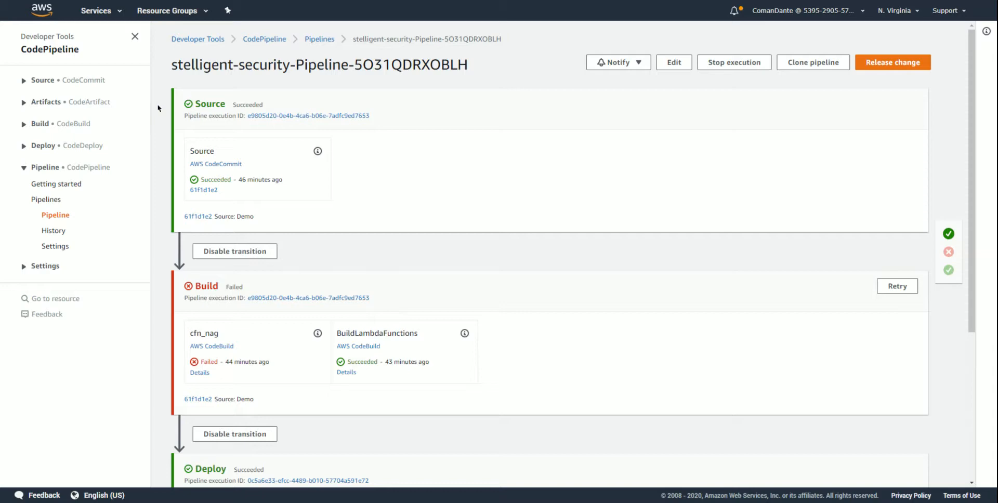
- Open the execution details of the cfn_nag action in the Build stage and go to the end of its log
scroll(158, 107, down, 4)
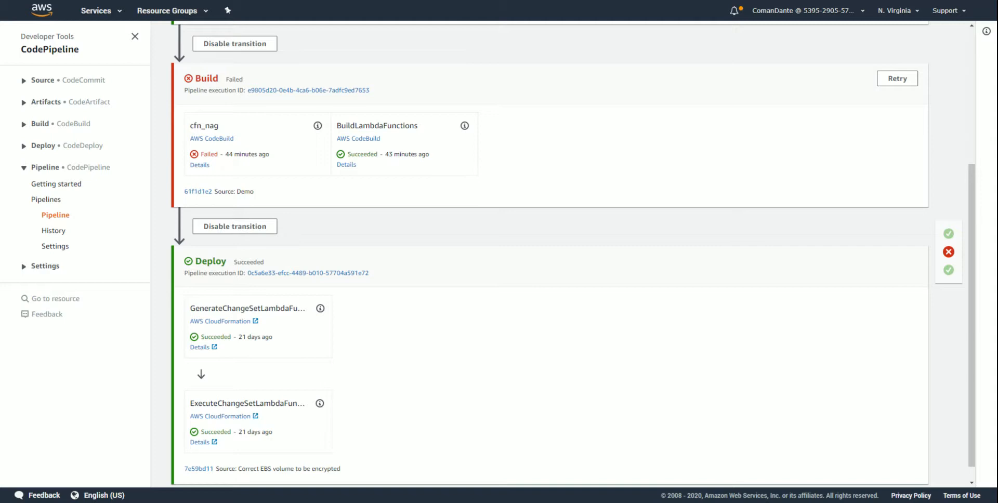
scroll(171, 234, down, 1)
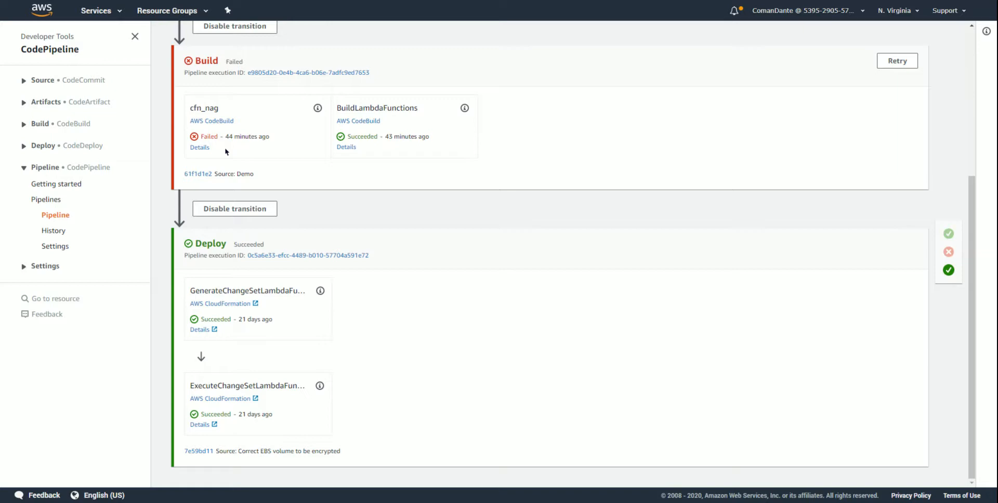
click(200, 148)
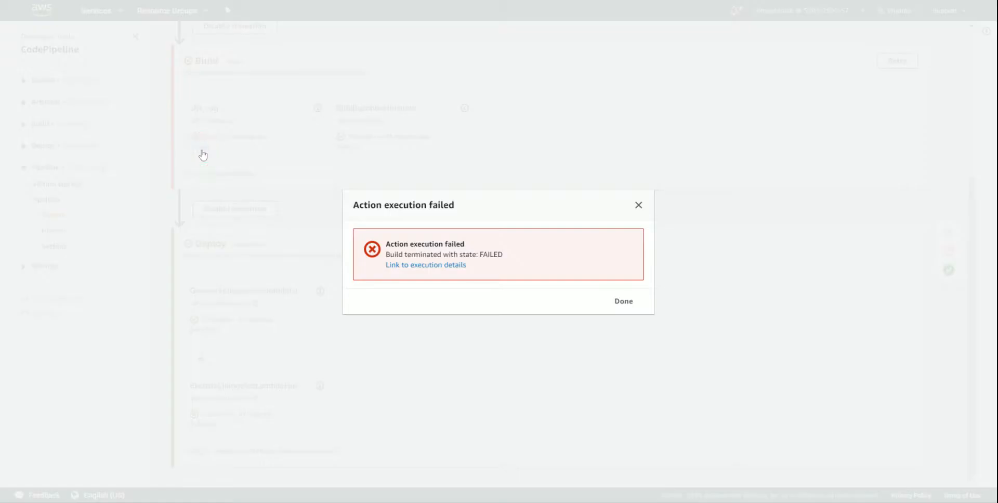
click(417, 265)
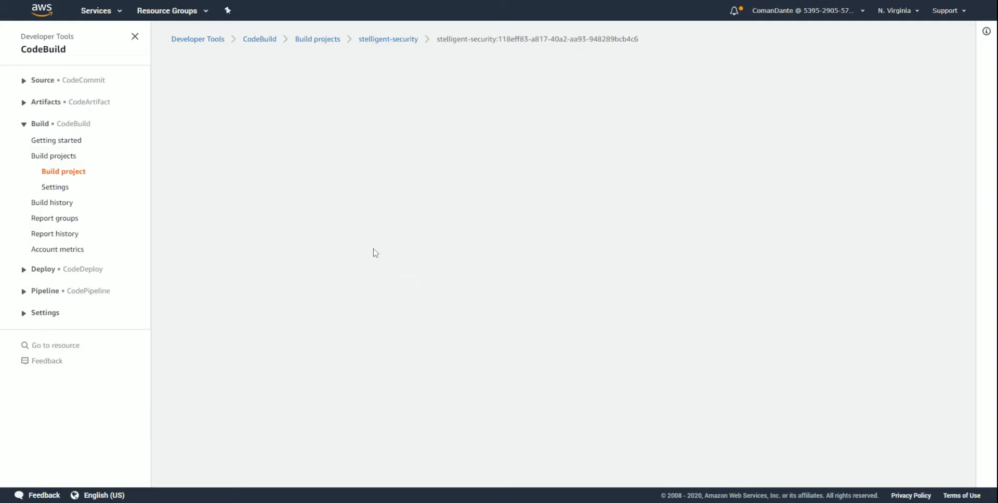
scroll(358, 220, down, 10)
scroll(358, 221, down, 3)
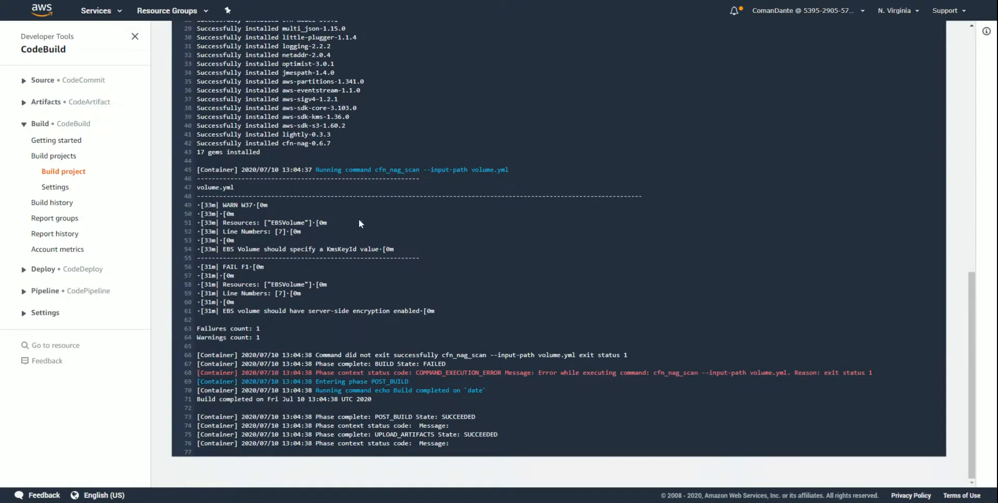
- Examine the cfn_nag_scan command in the build log and its warning and failure findings for volume.yml
drag(315, 169, 504, 169)
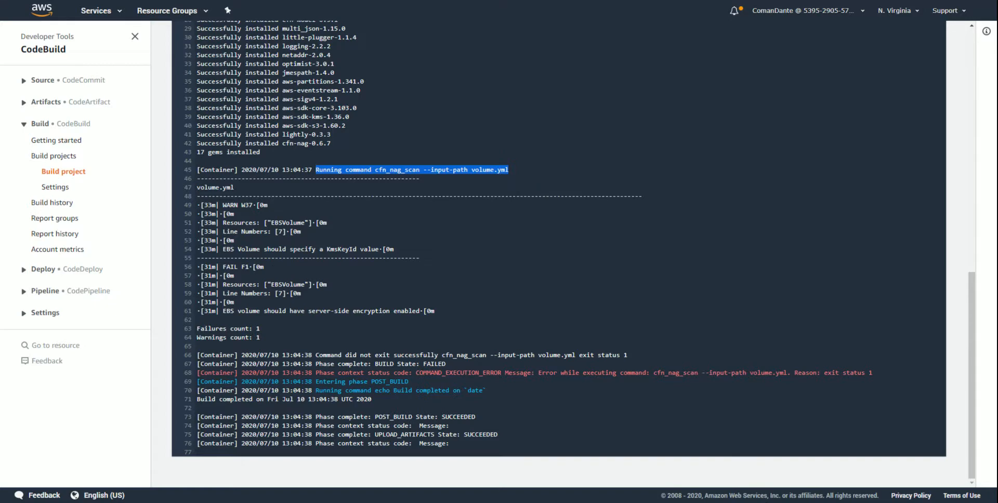
drag(197, 188, 255, 192)
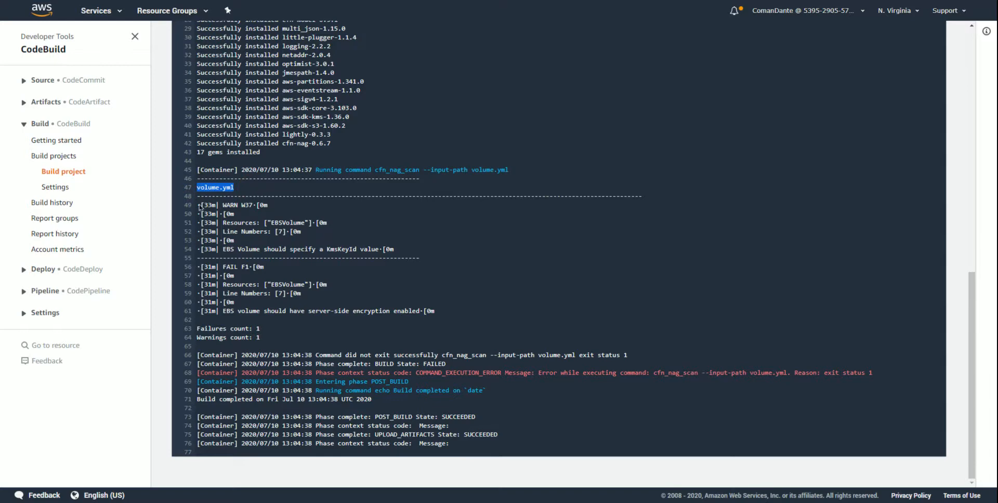
drag(199, 207, 462, 319)
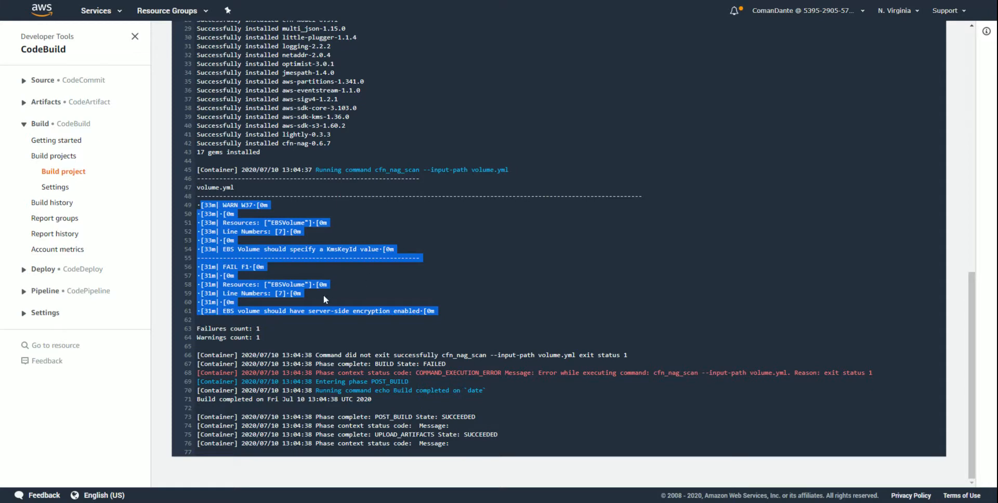
click(447, 312)
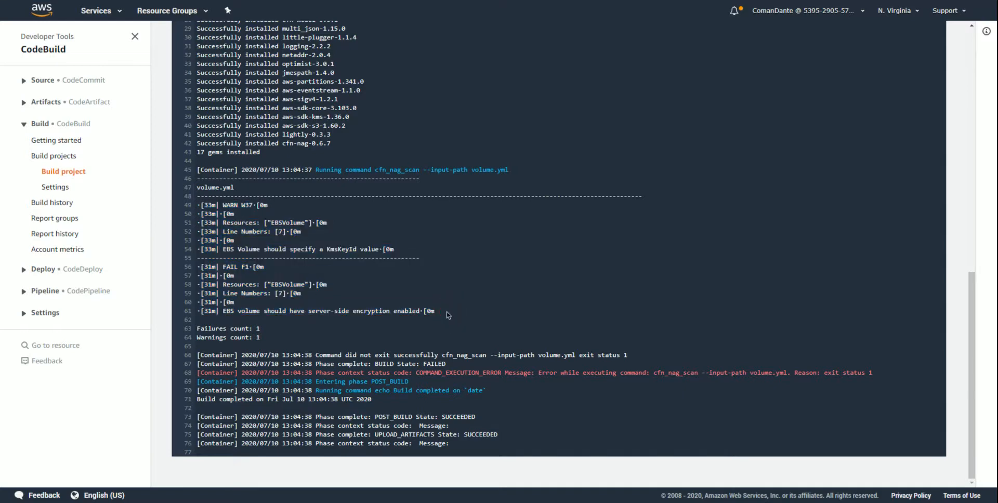
- Return to the stelligent-security pipeline and review its Source, Build and Deploy stages
click(65, 294)
click(52, 324)
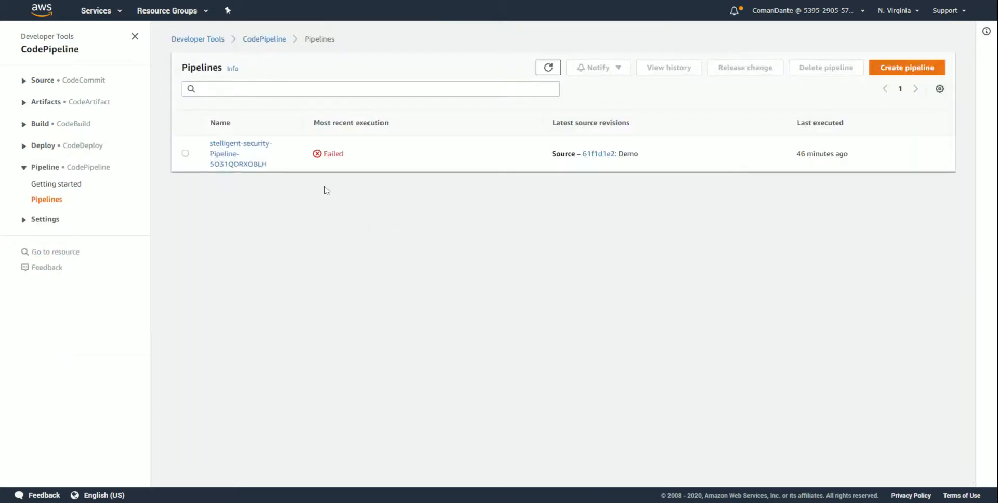
click(234, 151)
scroll(284, 292, down, 2)
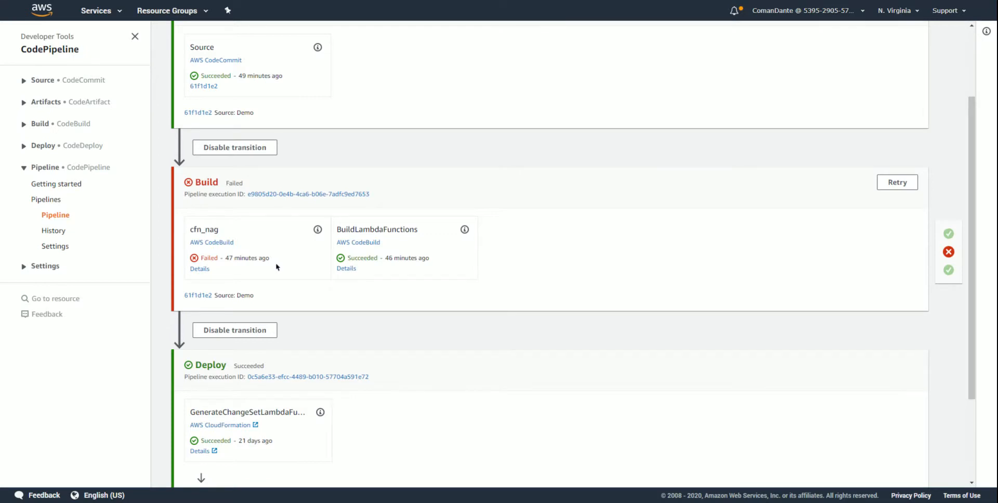
- Open volume.yml from the stelligent-security-pipelinebucket CodeCommit repository and inspect the EBS volume's Encrypted property
click(68, 81)
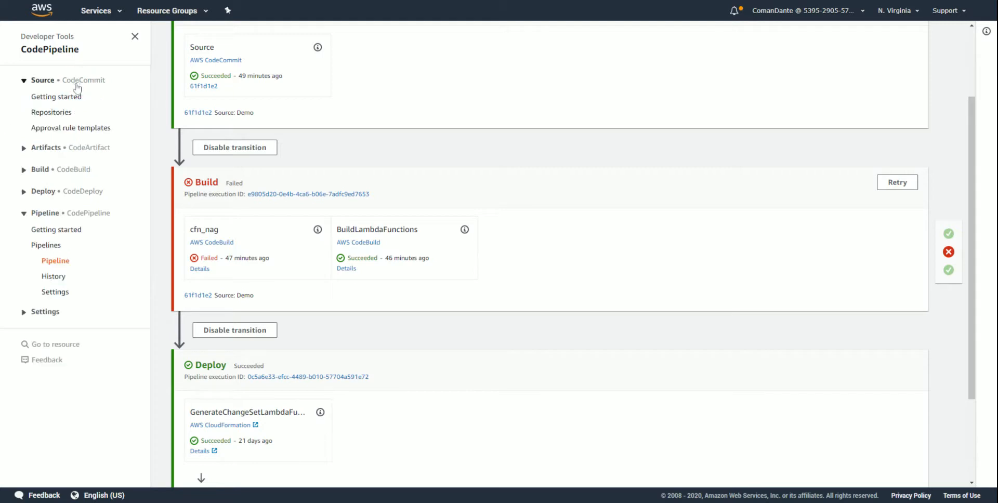
click(53, 114)
click(252, 143)
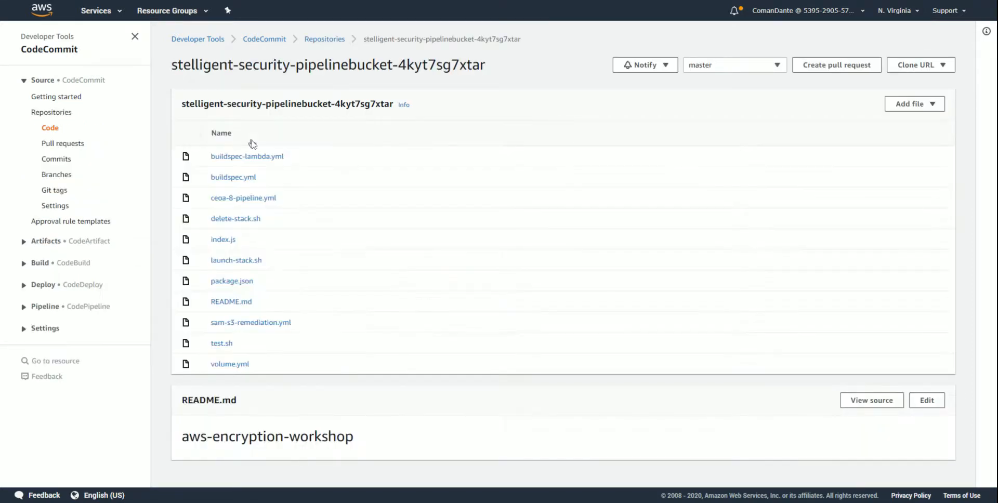
click(230, 364)
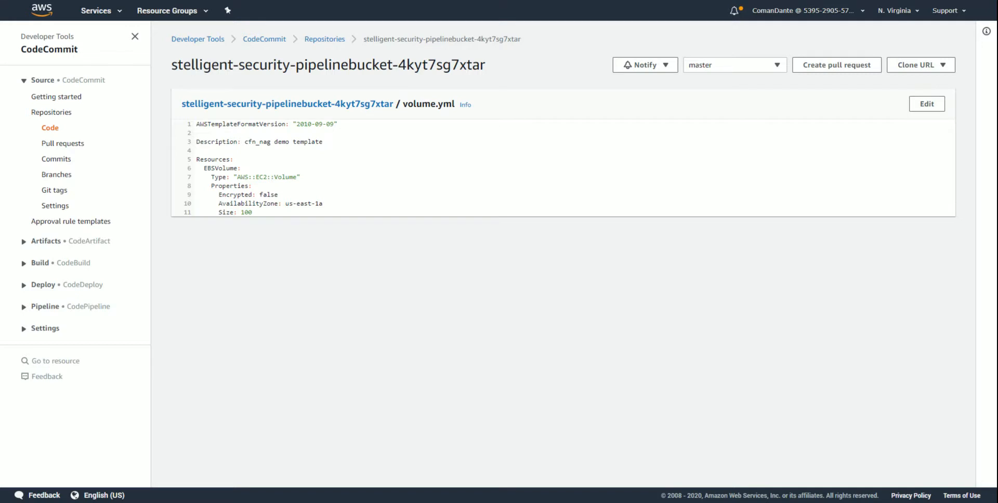
drag(219, 195, 329, 196)
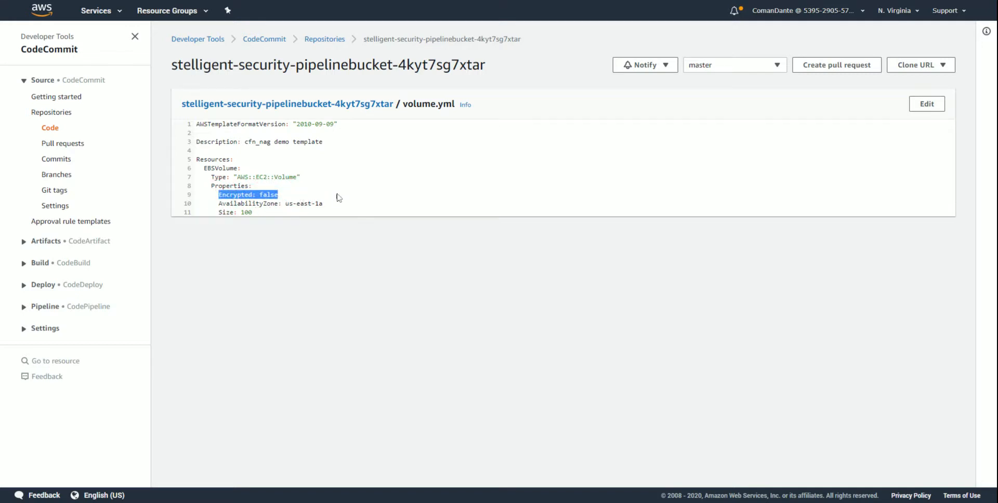
- Edit volume.yml and set the EBS volume's Encrypted property to true
click(927, 104)
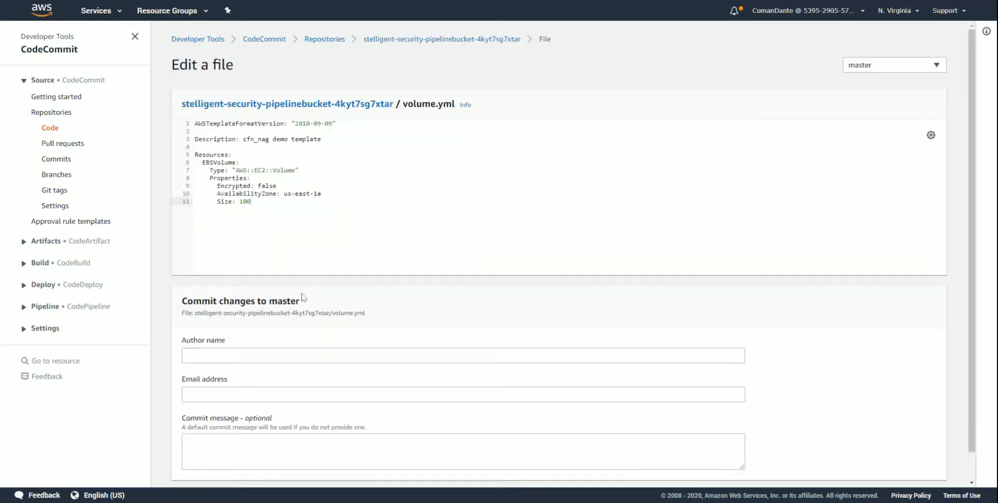
double_click(265, 185)
text(true)
- Enter the author's name and email address, commit volume.yml to master, and check its Encrypted line
click(283, 356)
text(Dante Martinez)
key(Tab)
text(demo@)
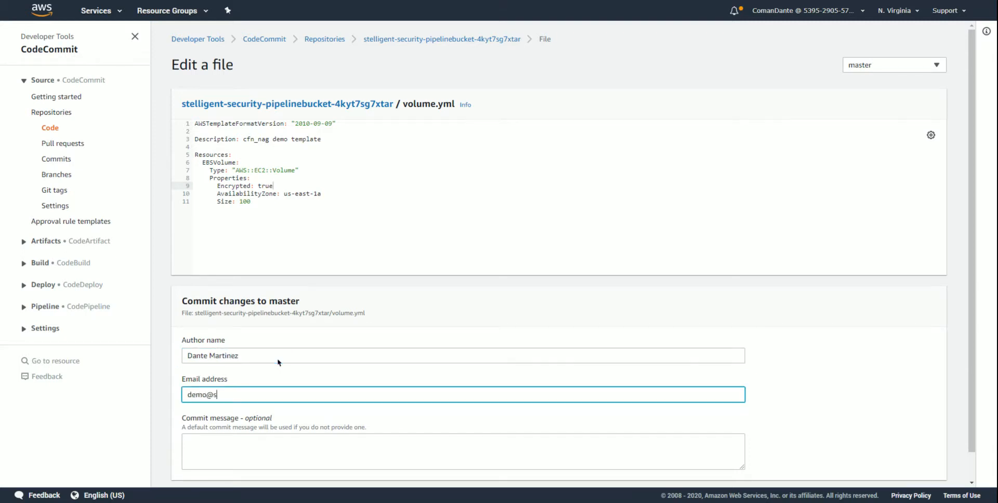
key(Return)
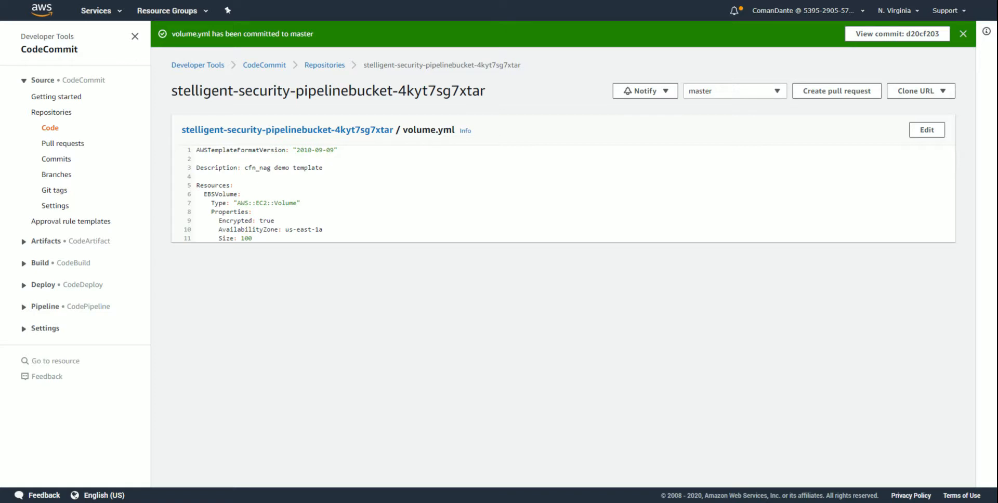
drag(219, 221, 314, 221)
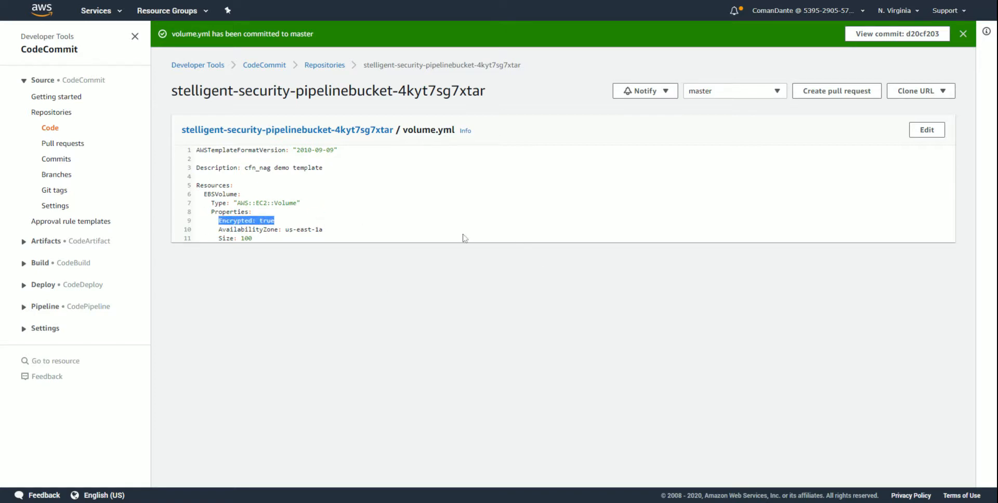
- Reopen the stelligent-security pipeline and check the Source and Build stages of the run for the new commit
click(50, 306)
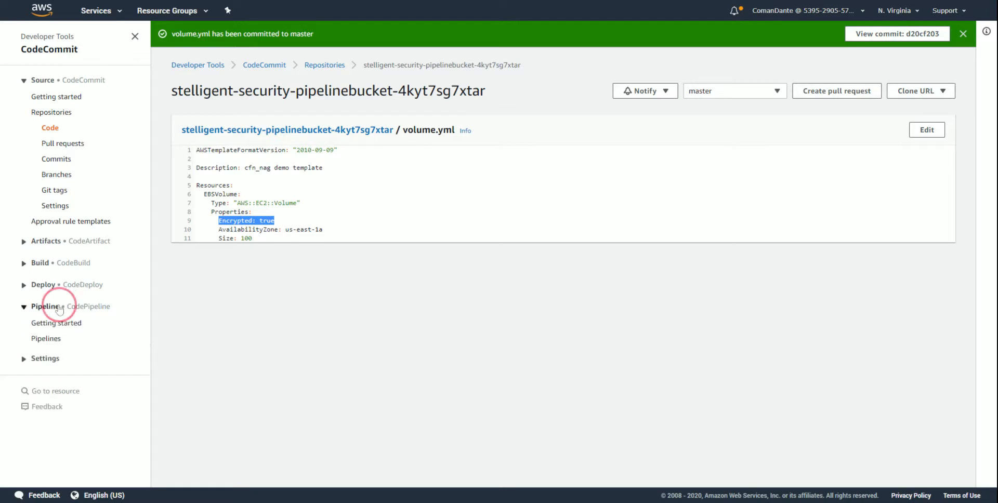
click(47, 339)
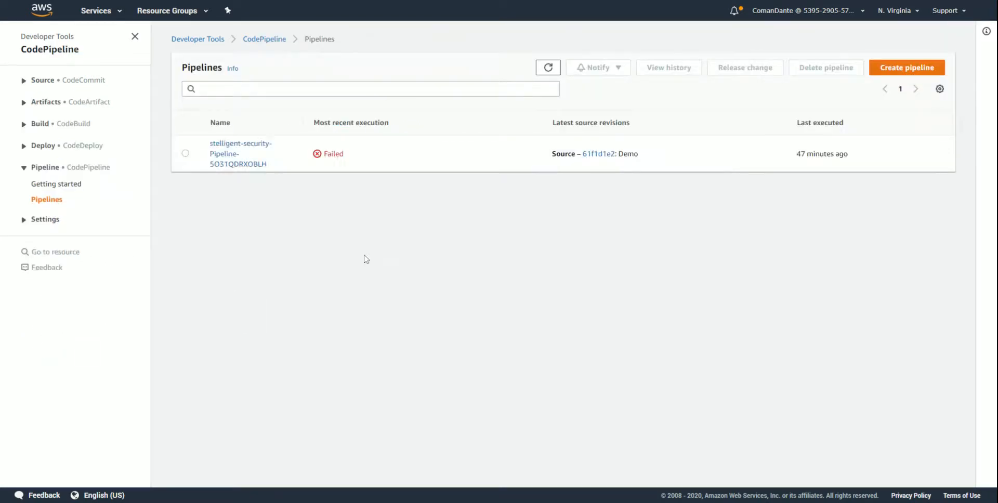
click(242, 154)
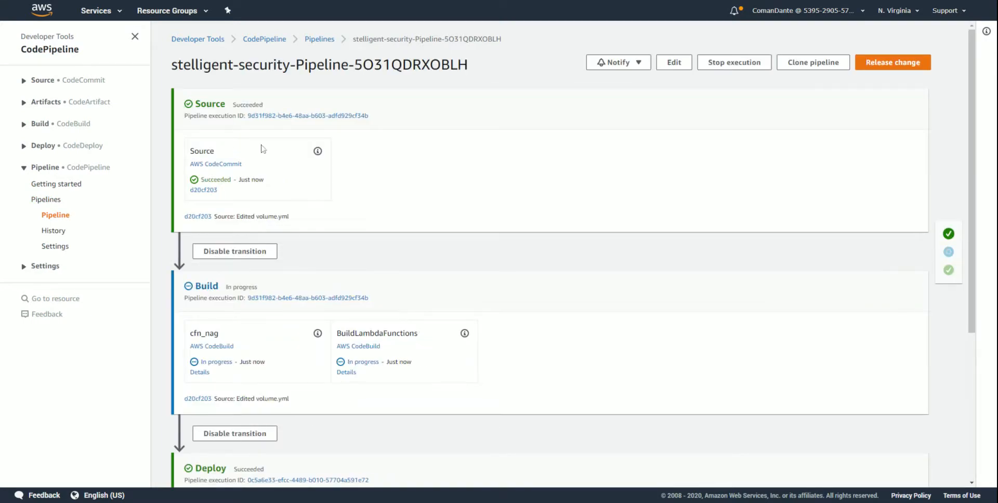
click(274, 182)
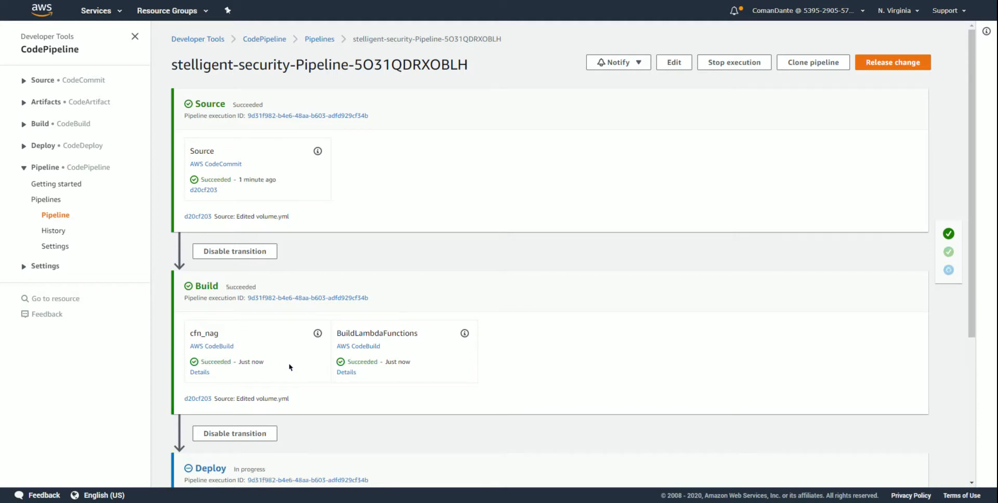
click(283, 367)
- Open the new cfn_nag build's log and examine the volume.yml scan findings and the failures count
click(200, 372)
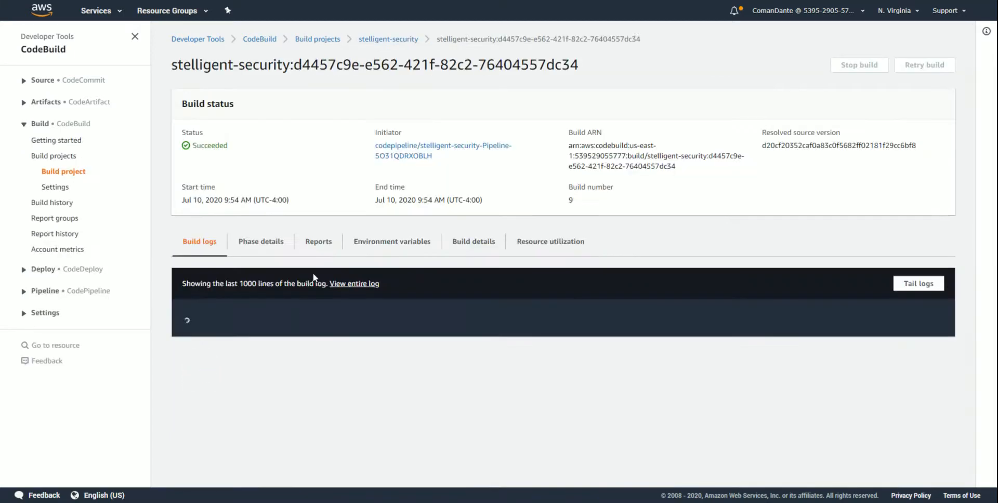
scroll(430, 283, down, 10)
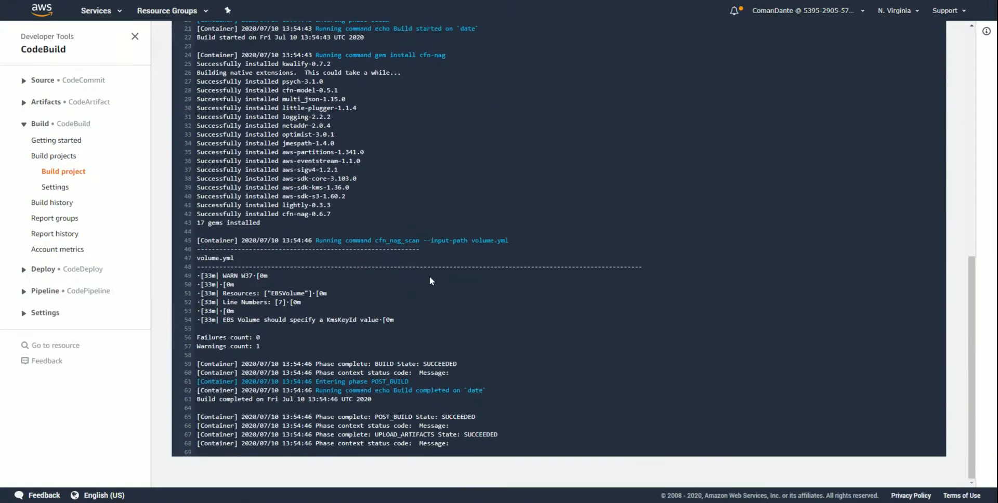
drag(372, 240, 434, 238)
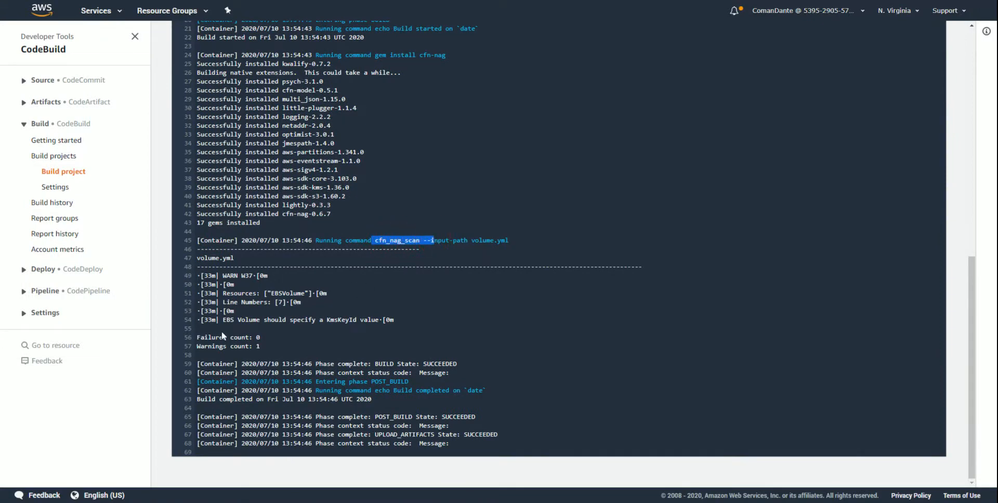
drag(197, 338, 277, 338)
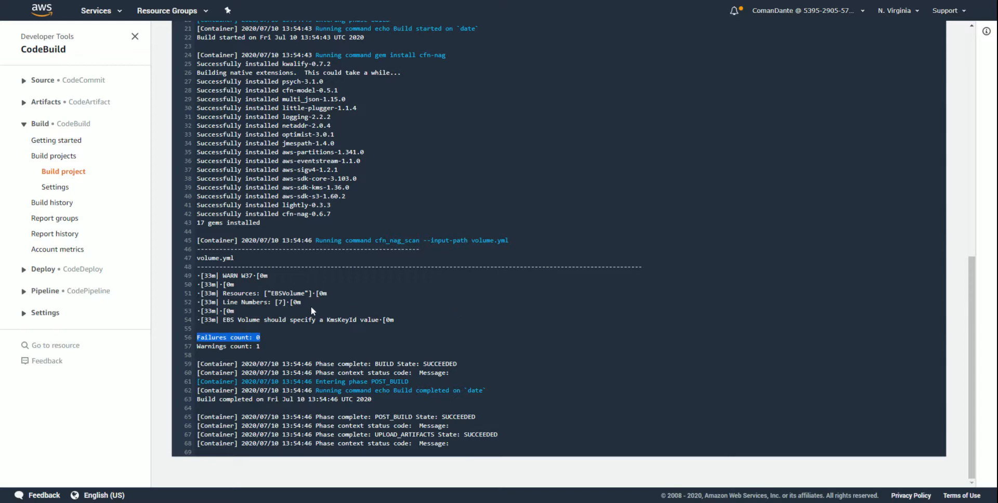
click(430, 326)
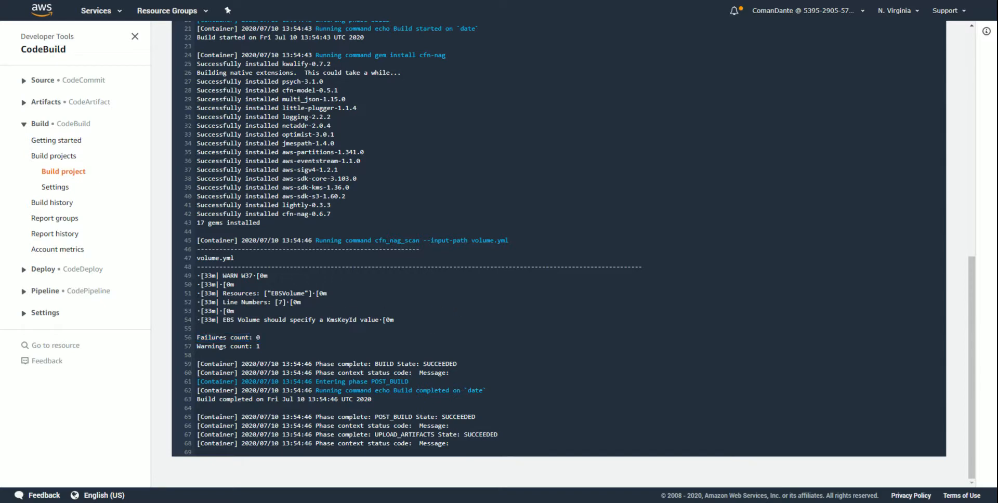
- Go to the AWS Config rules and open the details of s3-bucket-server-side-encryption-enabled
click(121, 15)
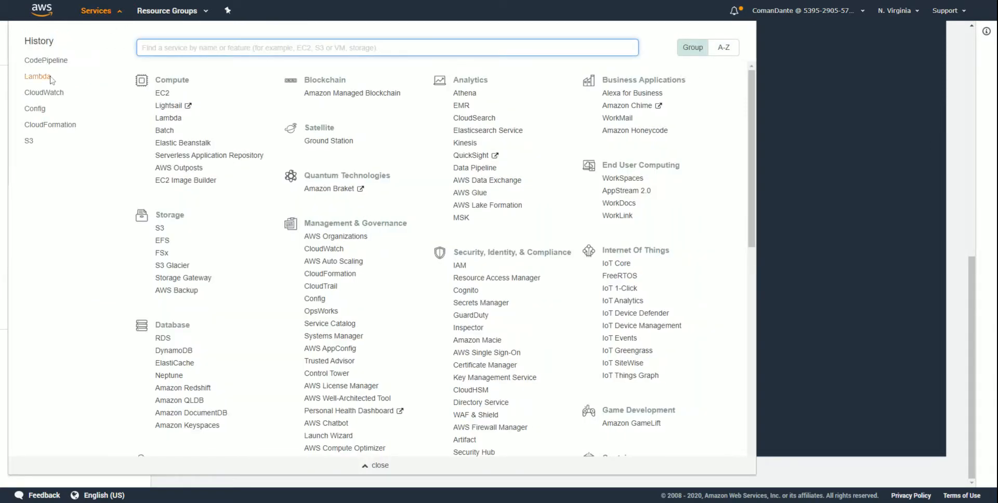
click(39, 112)
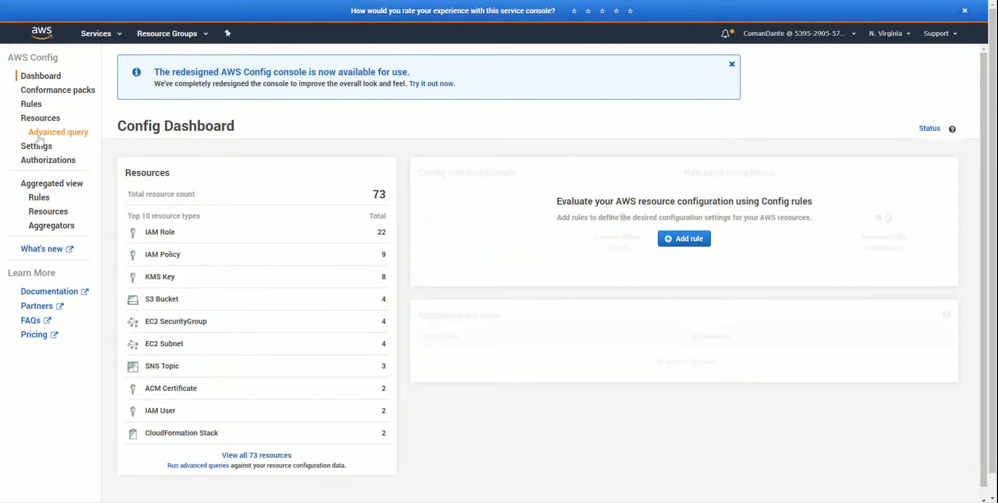
click(33, 108)
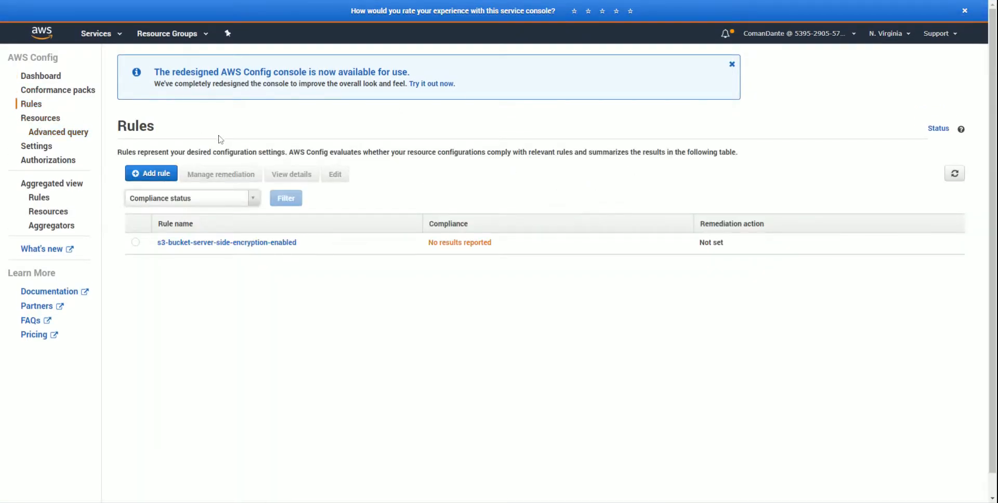
click(208, 248)
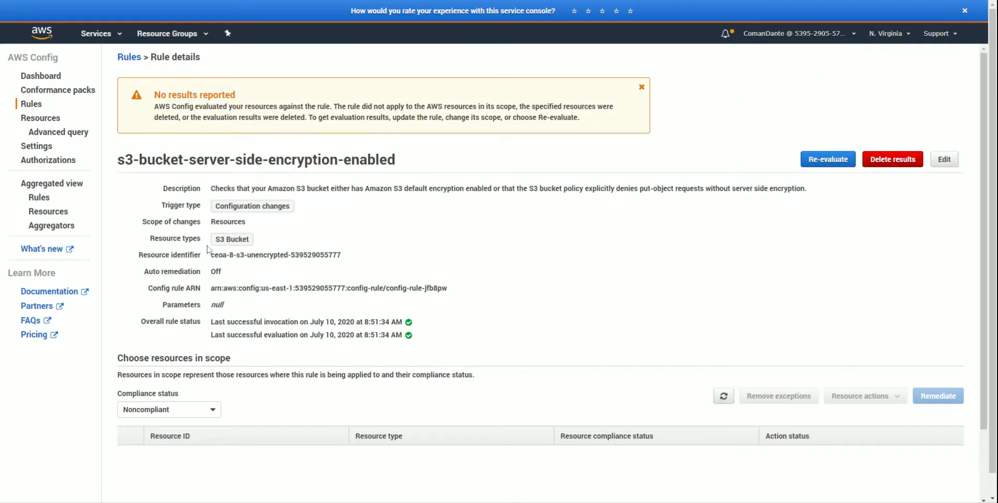
- Examine the S3 encryption rule's description, configuration details and noncompliant resources in scope
drag(211, 189, 812, 190)
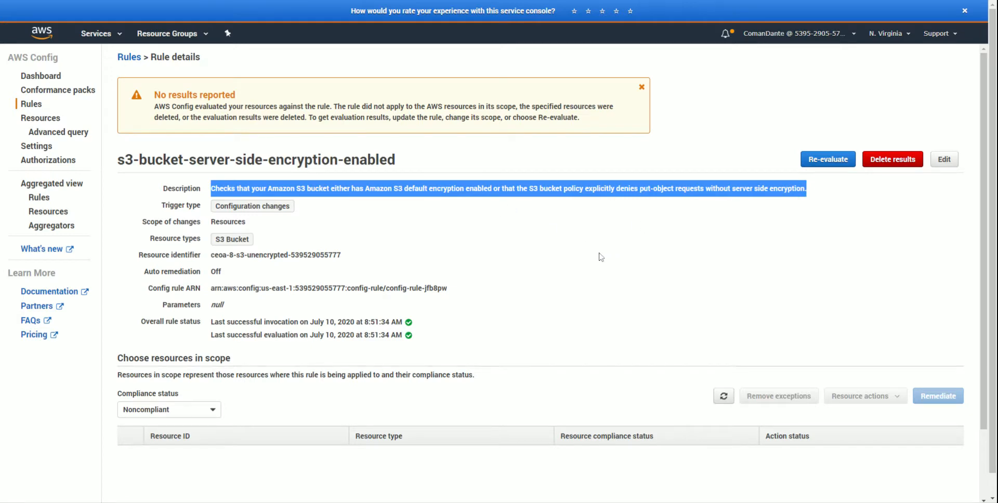
scroll(576, 270, down, 2)
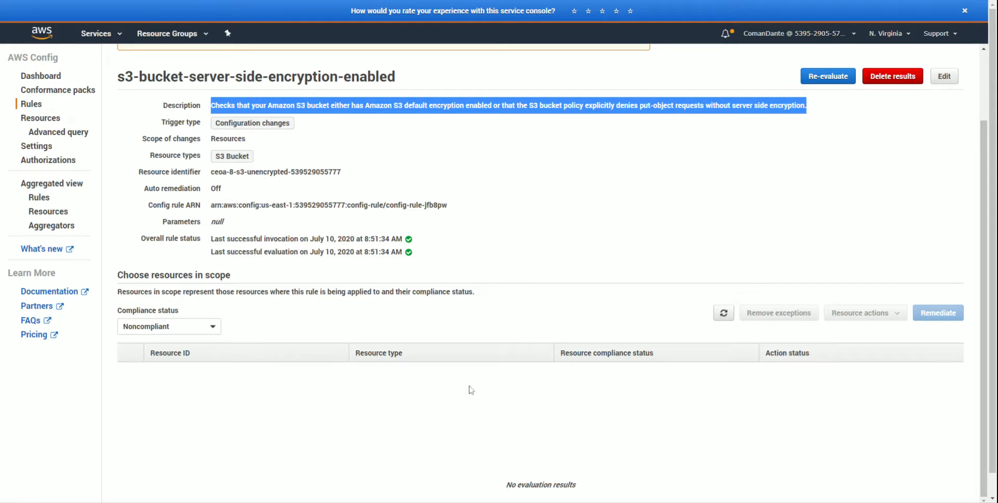
scroll(476, 388, up, 3)
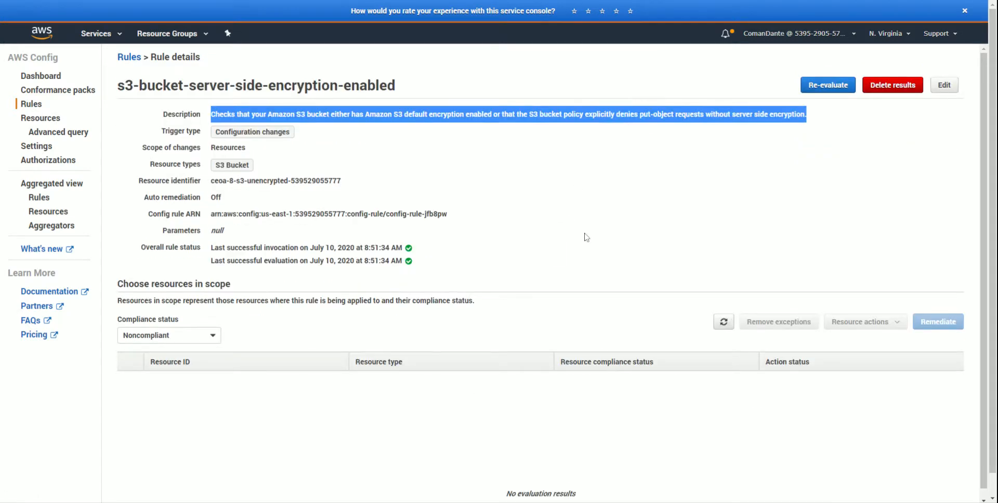
- Create an S3 bucket in US East (N. Virginia), using the Config rule's resource identifier as the bucket name
click(498, 249)
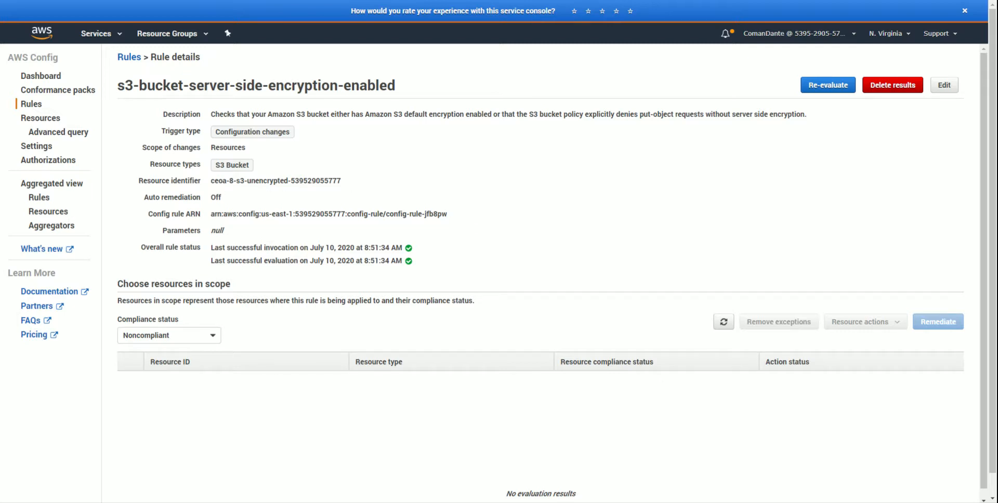
drag(210, 181, 356, 180)
key(ctrl+c)
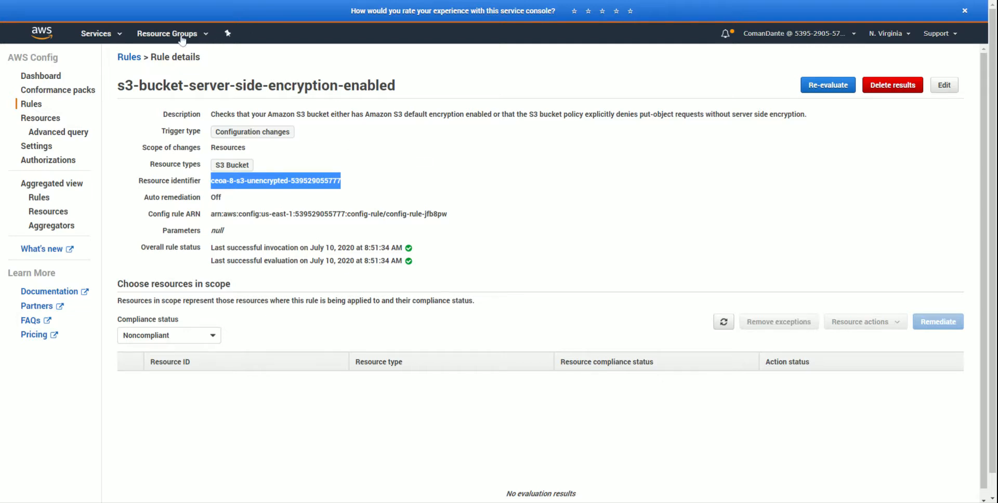
click(112, 33)
click(27, 166)
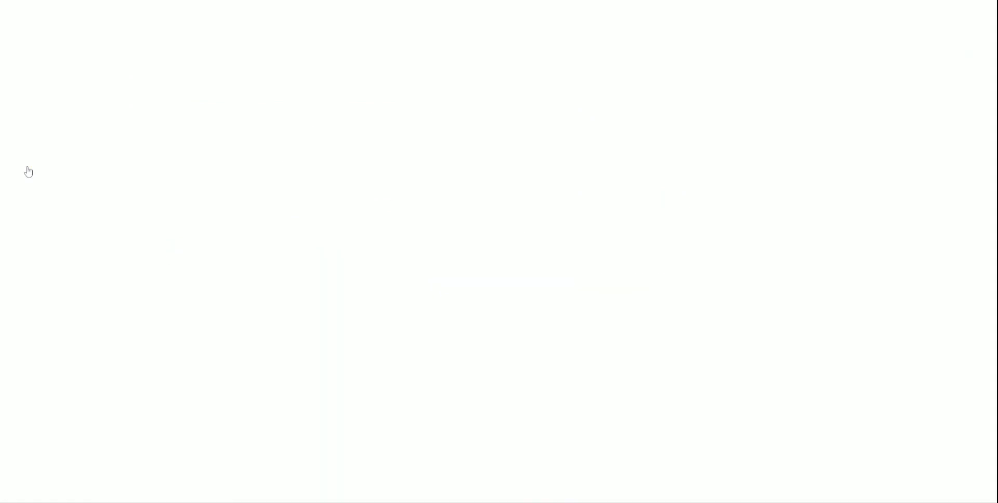
click(167, 164)
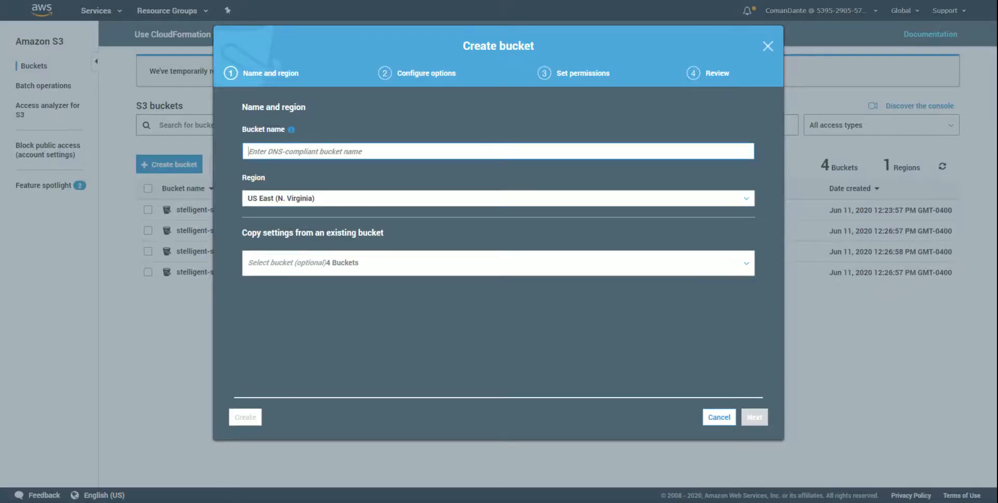
key(ctrl+v)
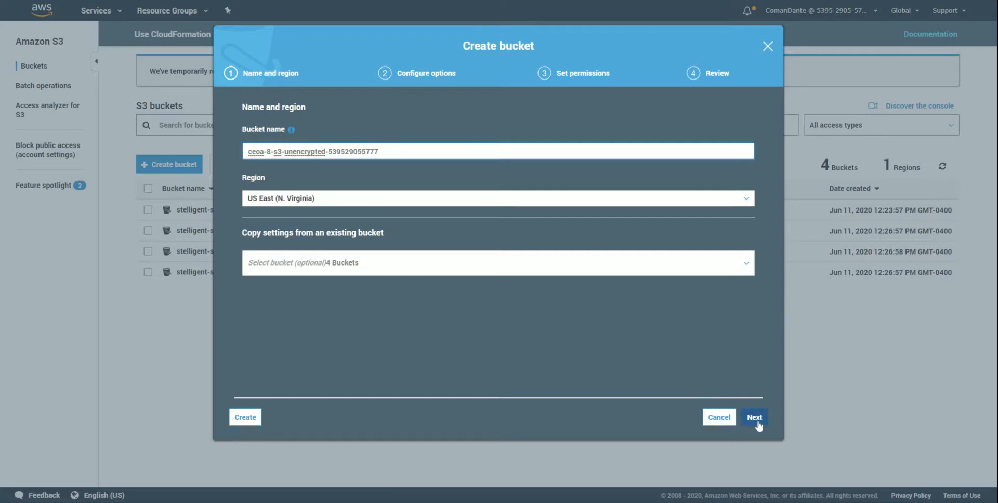
click(243, 417)
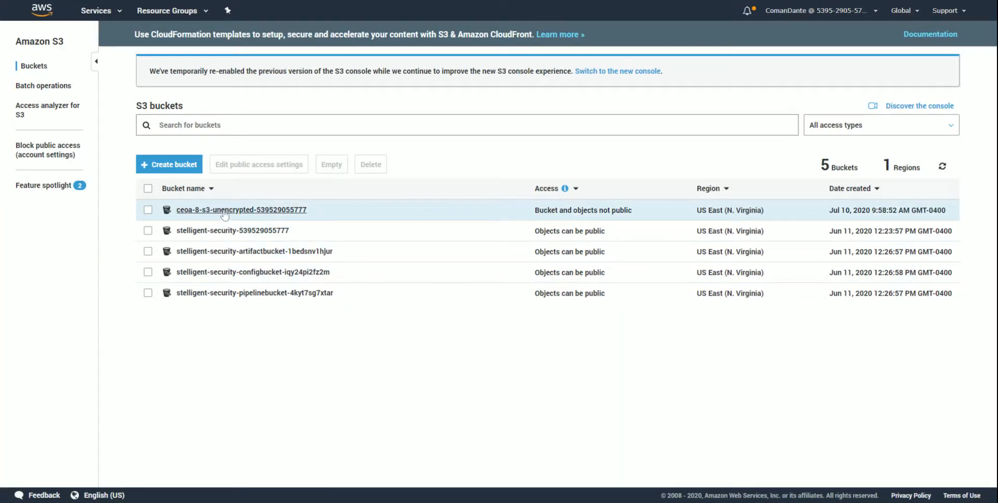
- Open the new ceoa-8-s3-unencrypted bucket's properties and check its default encryption setting
click(225, 210)
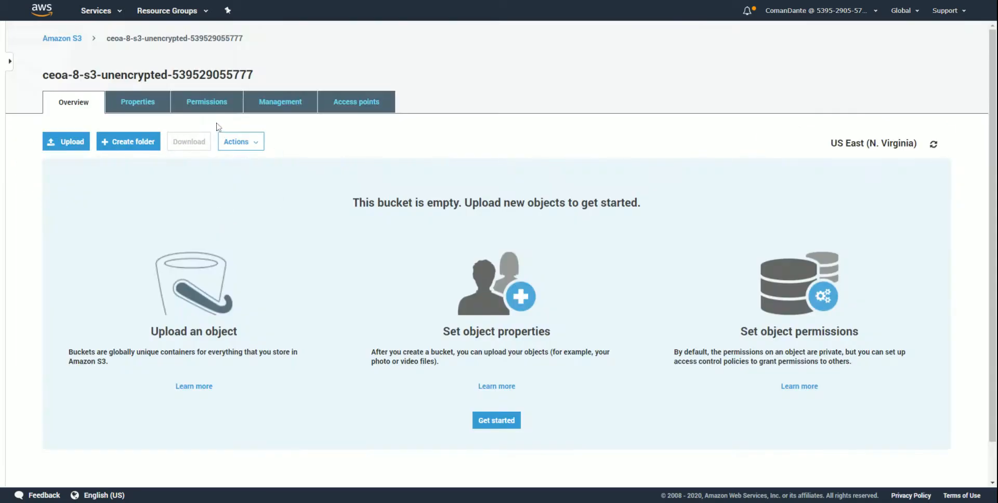
click(141, 107)
click(780, 158)
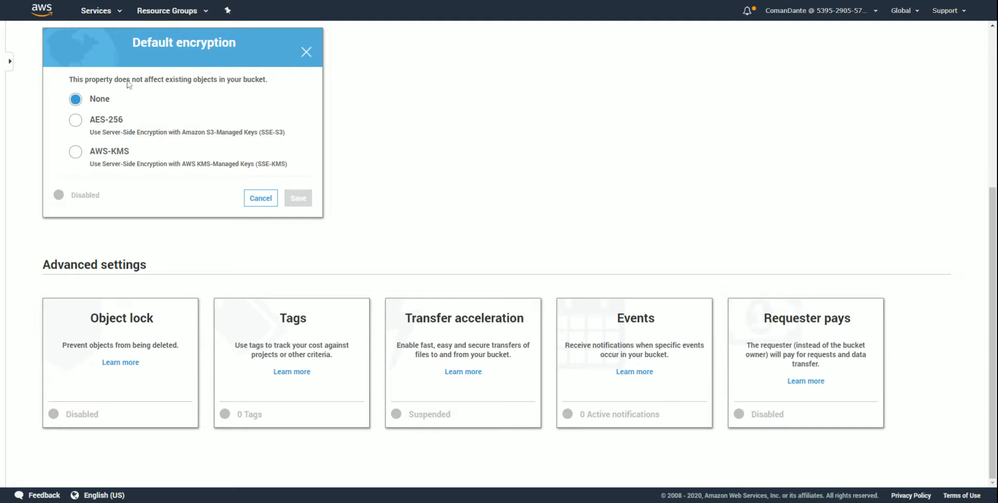
- Reopen the s3-bucket-server-side-encryption-enabled rule in AWS Config, dismiss its notice, and view the resource details of the bucket in scope
click(119, 16)
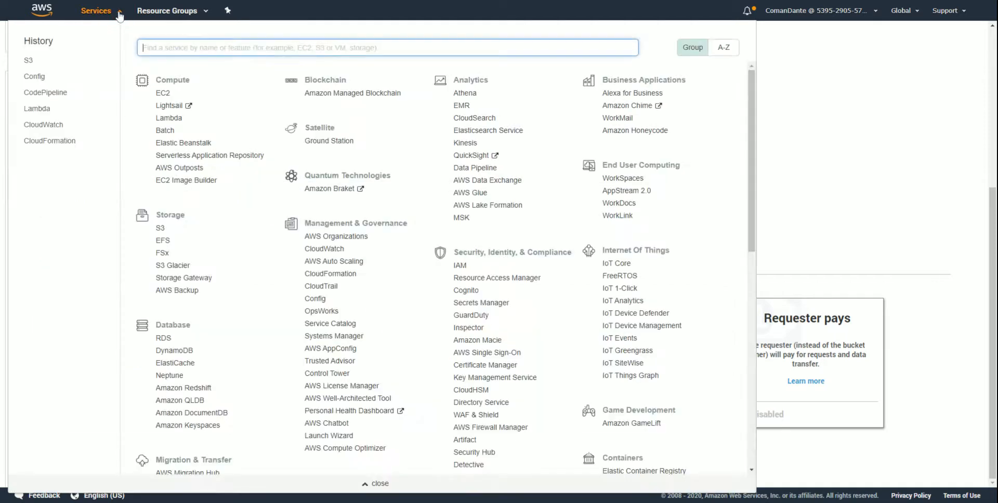
click(34, 77)
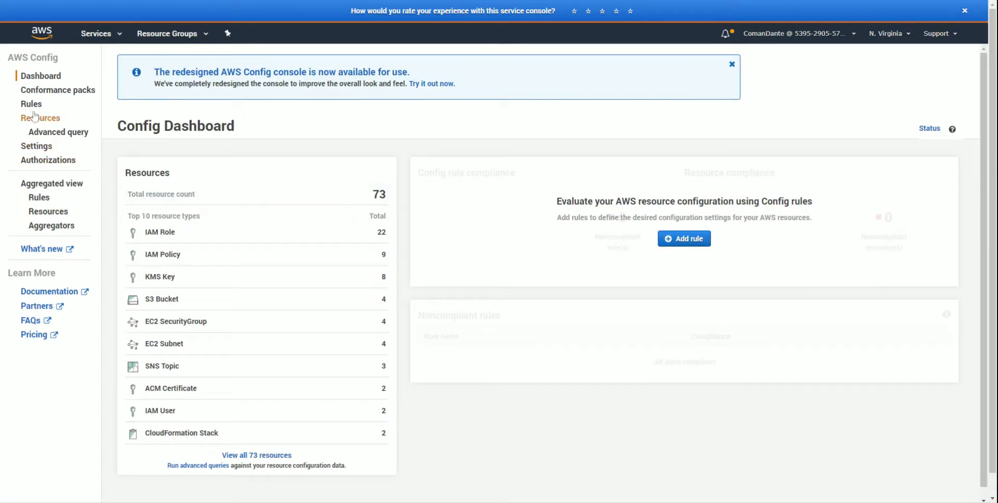
click(31, 104)
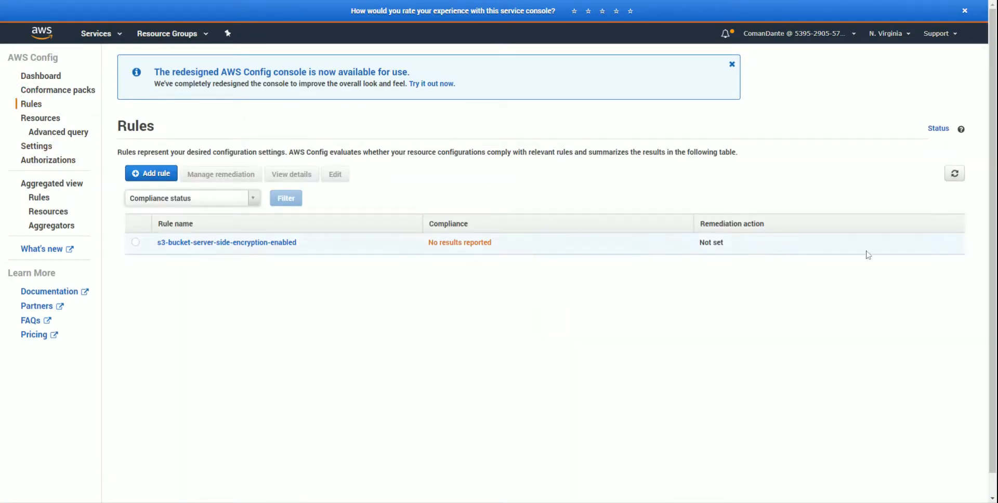
click(253, 242)
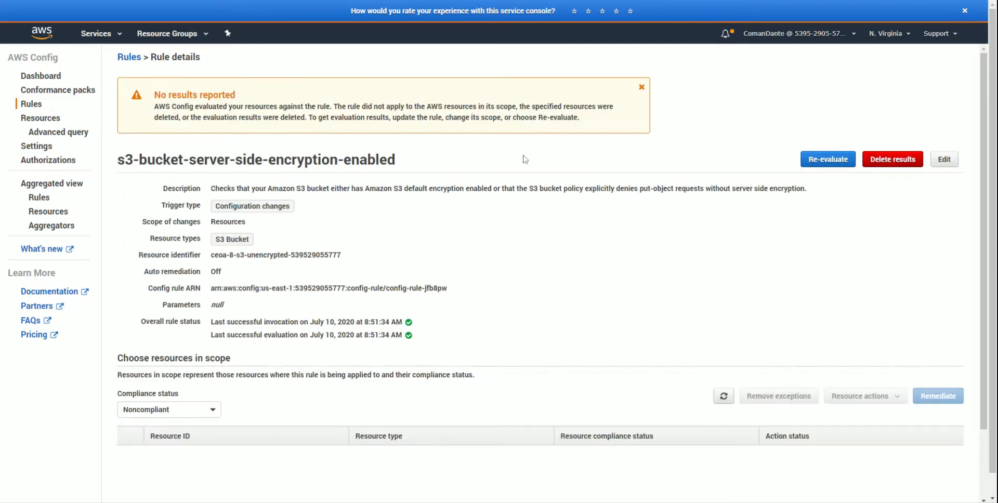
click(641, 87)
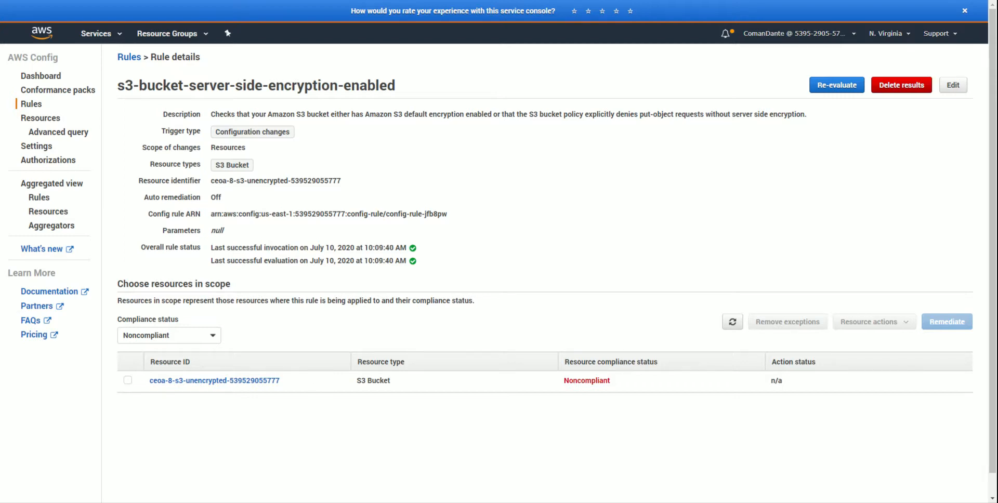
click(231, 380)
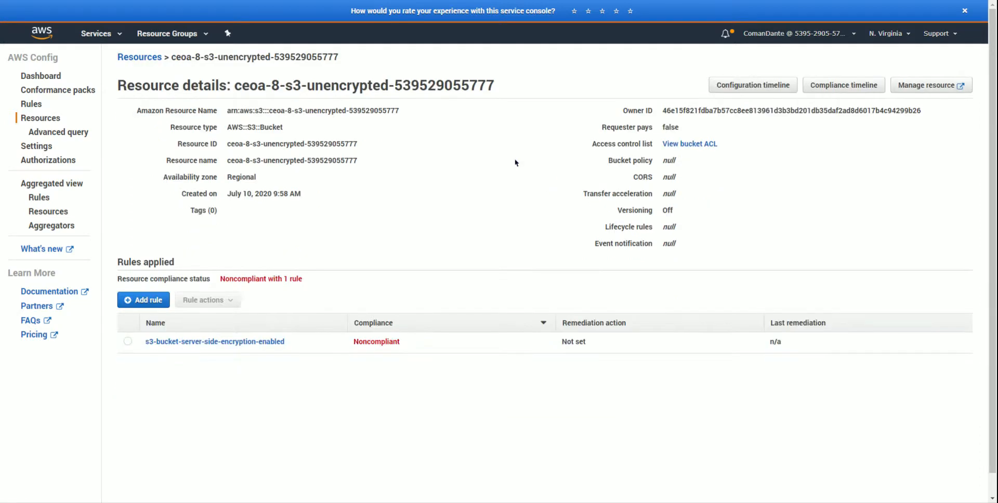
- Check rule and resource compliance on the Config dashboard, and review the compliance of the S3 buckets in the resource inventory
click(41, 76)
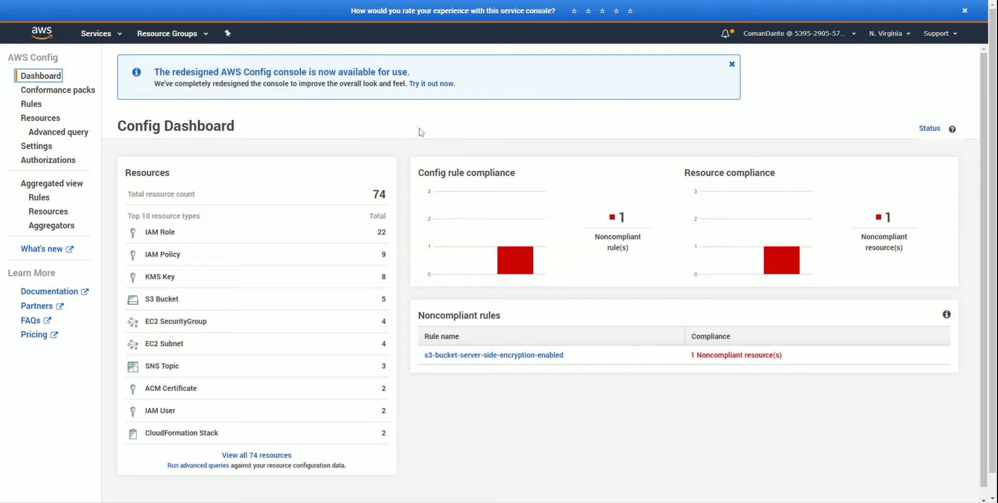
click(732, 65)
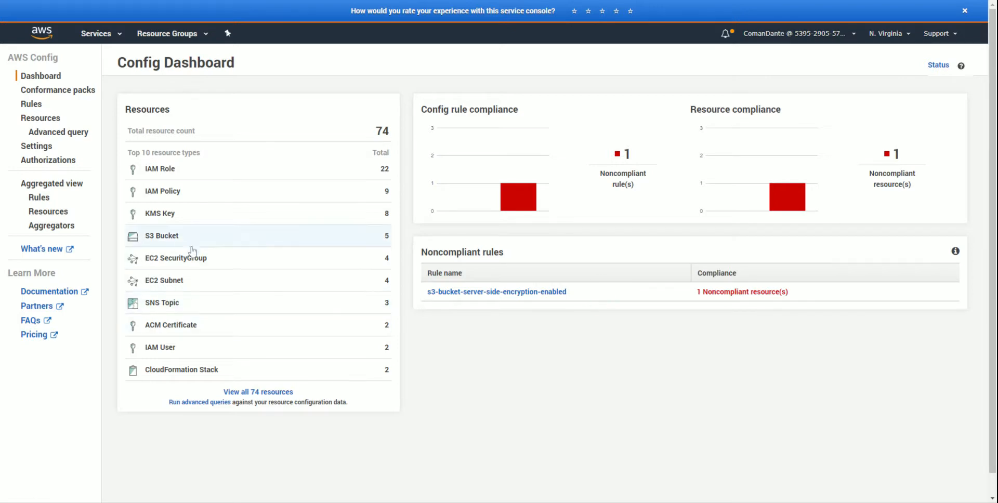
click(163, 238)
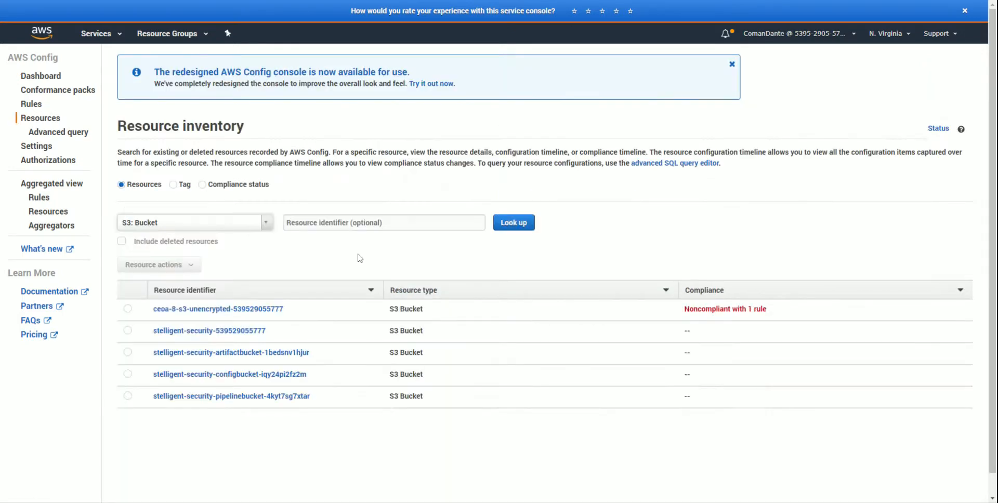
scroll(378, 259, down, 1)
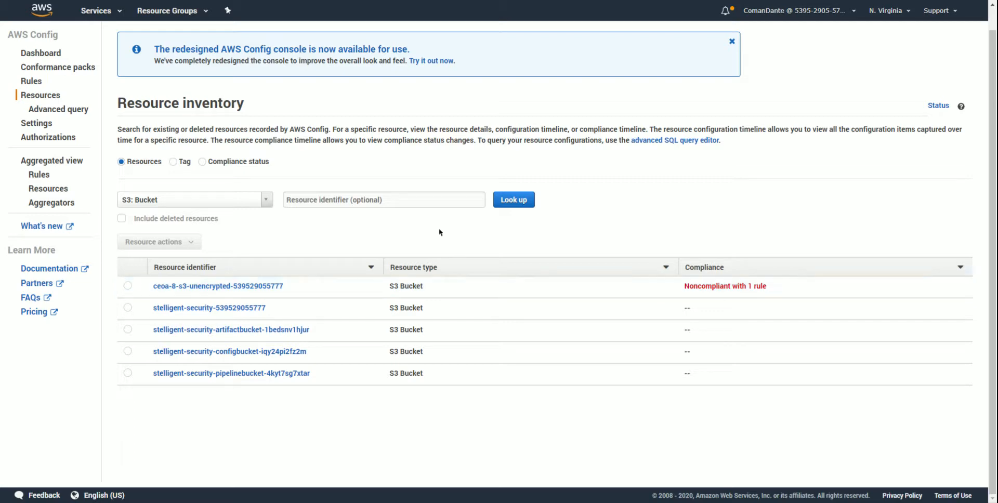
- Go to the CloudWatch event rules and open the details of the stelligent-security rule
click(117, 17)
click(45, 129)
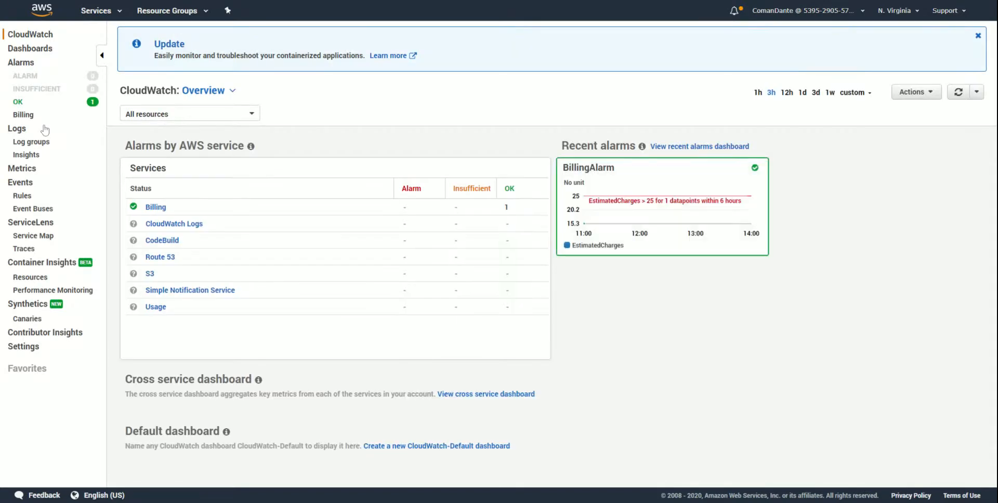
click(22, 195)
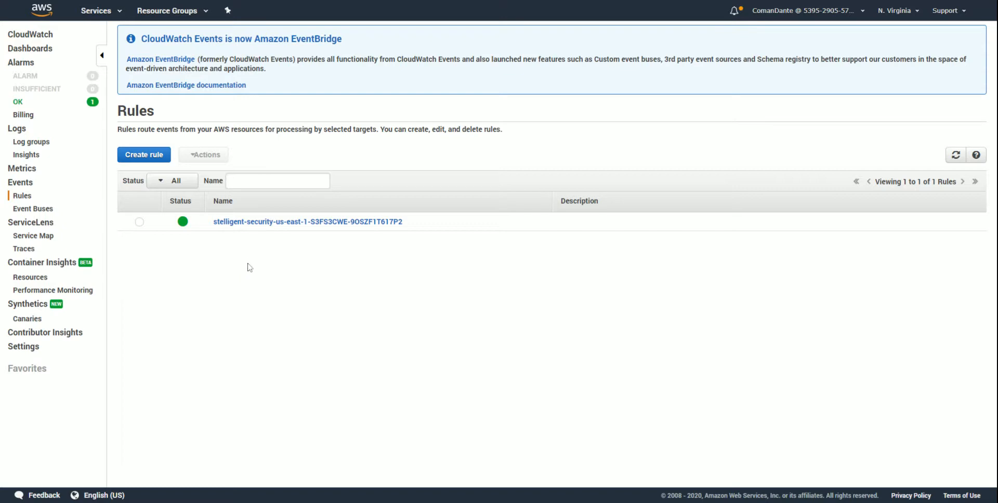
click(248, 222)
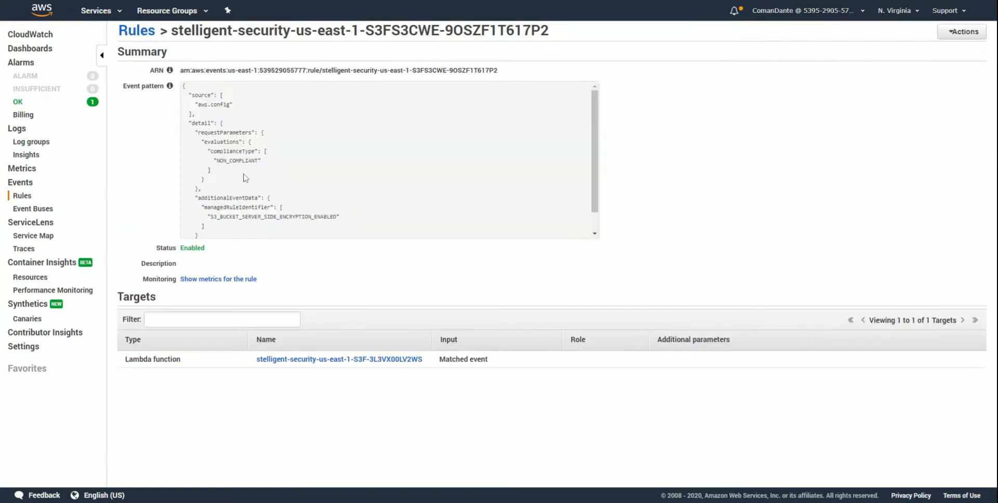
- Examine the event pattern's source, managed rule identifier and compliance type, and the event rule's target
drag(197, 105, 233, 104)
drag(210, 217, 366, 219)
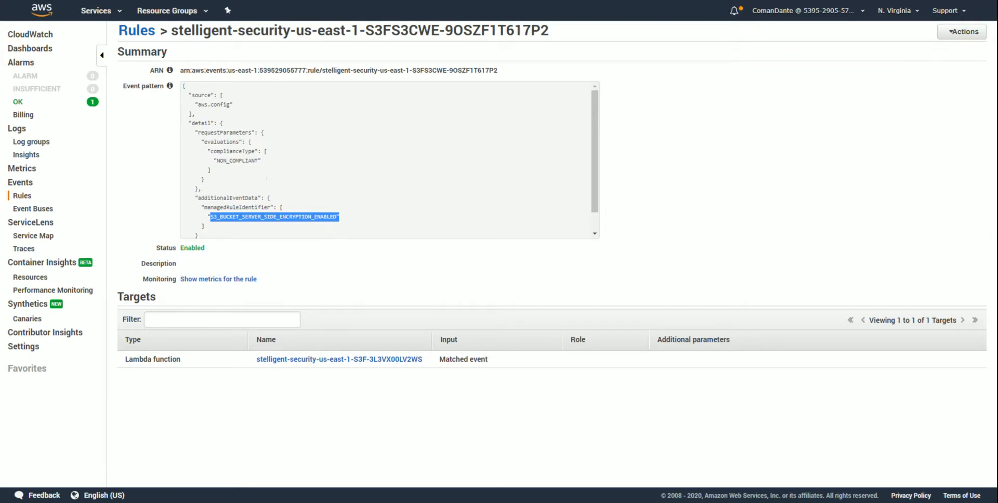
drag(216, 161, 274, 161)
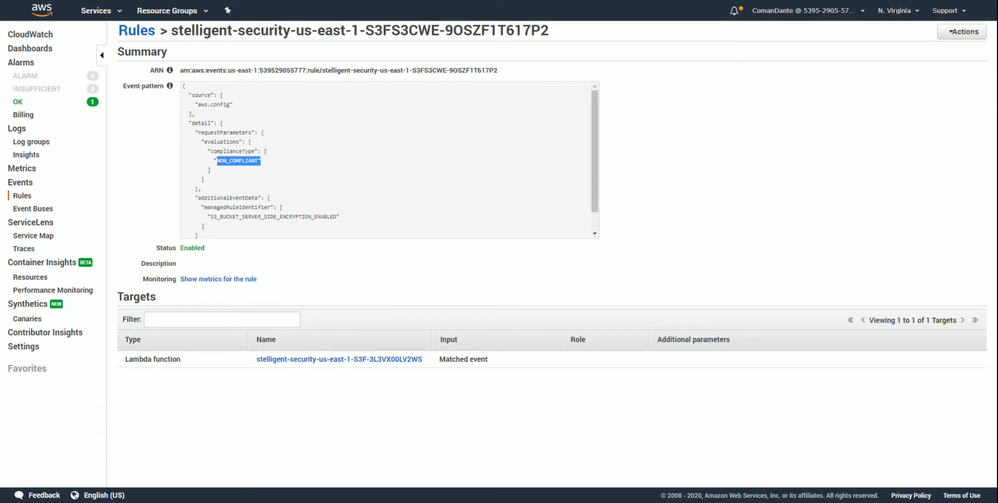
double_click(183, 304)
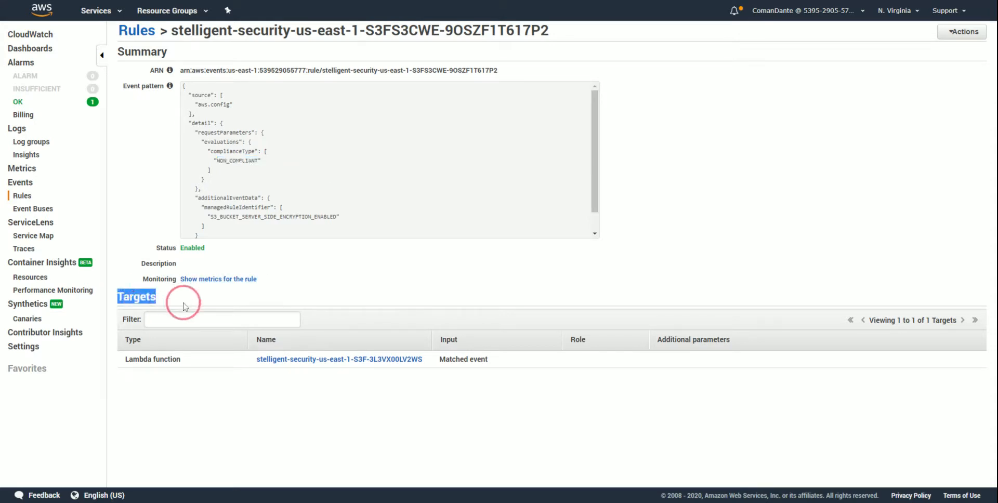
click(189, 363)
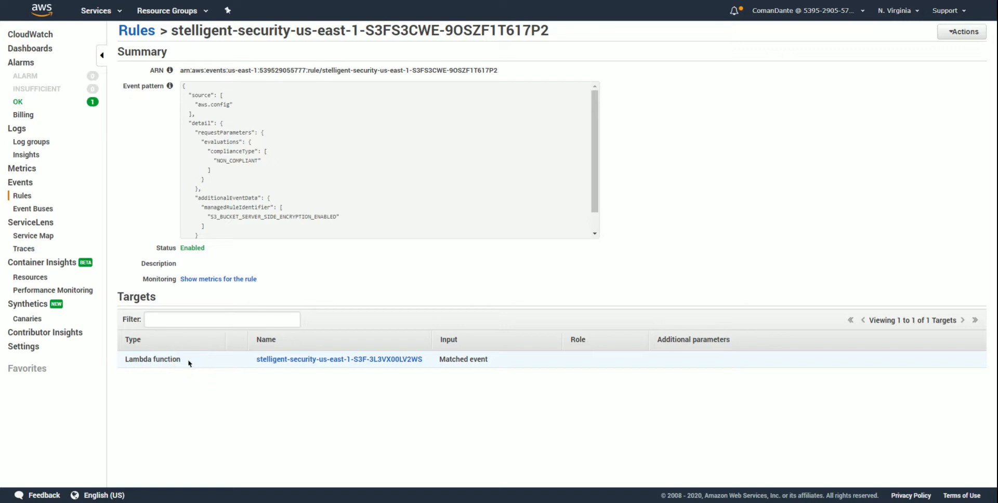
- Open the stelligent-security Lambda function and view its EventBridge trigger in the designer
click(115, 14)
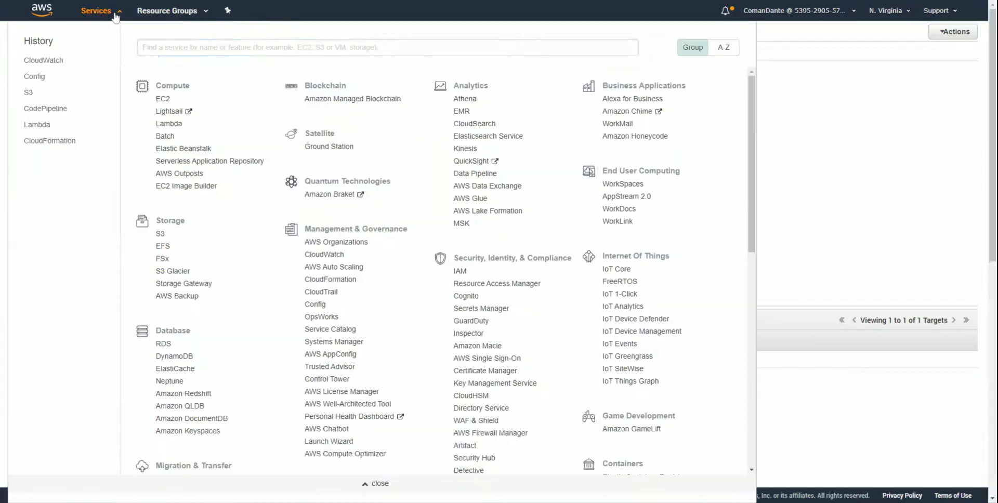
click(38, 127)
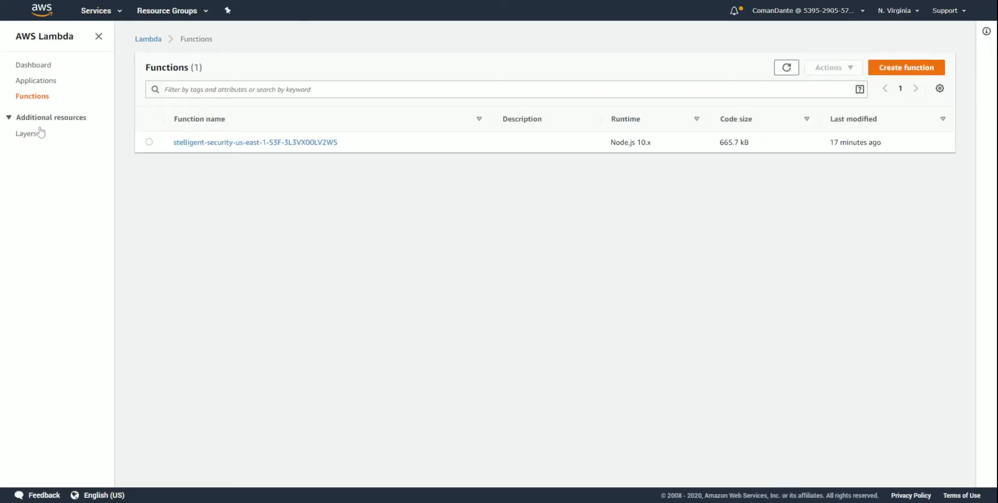
click(230, 147)
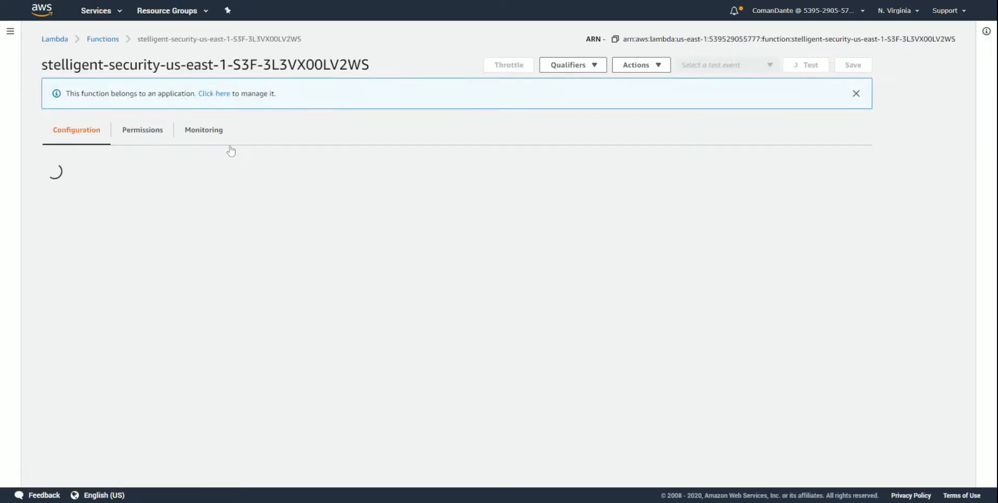
scroll(191, 231, down, 2)
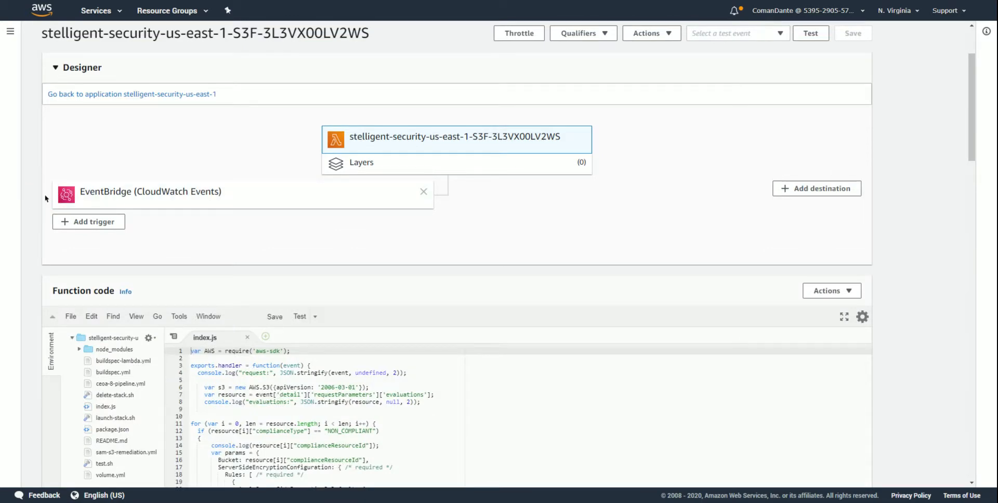
- Examine the NON_COMPLIANT condition, the ApplyServerSideEncryptionByDefault block and the SSEAlgorithm value in the function's index.js code
scroll(45, 198, down, 4)
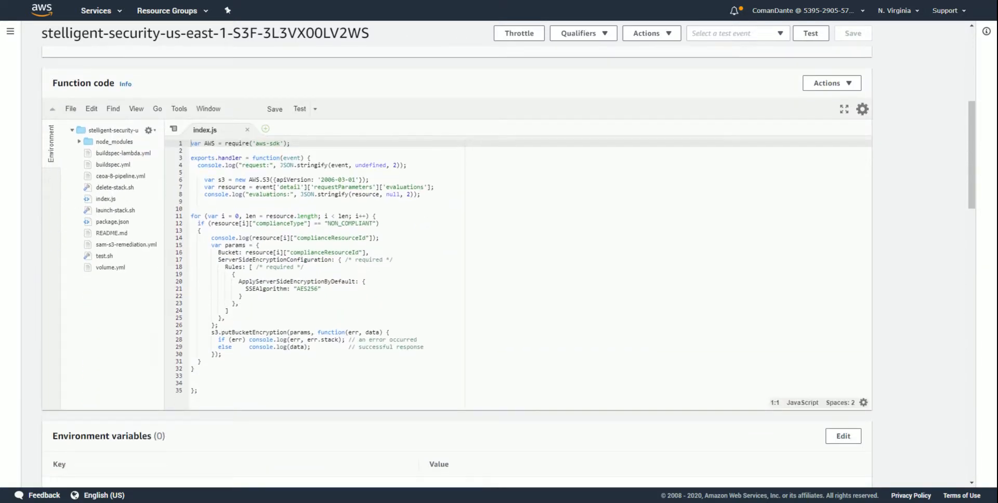
click(382, 223)
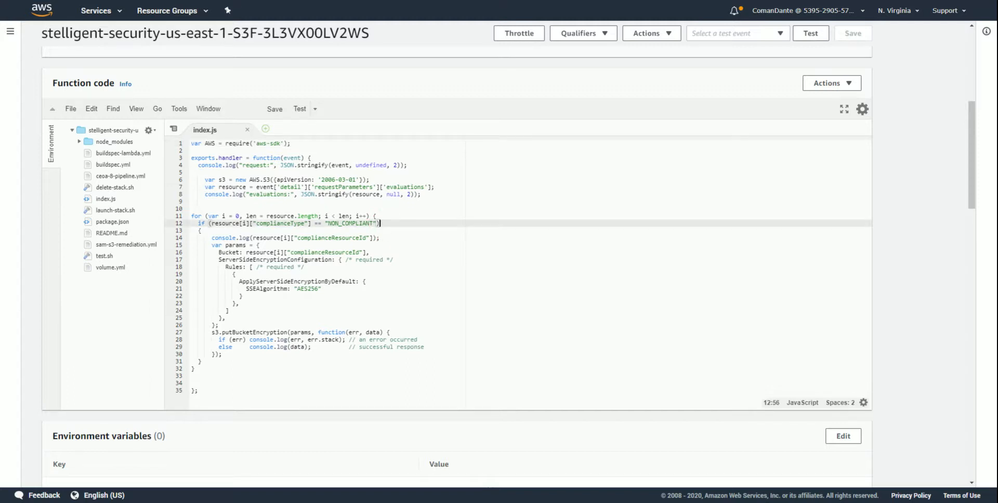
drag(239, 281, 409, 283)
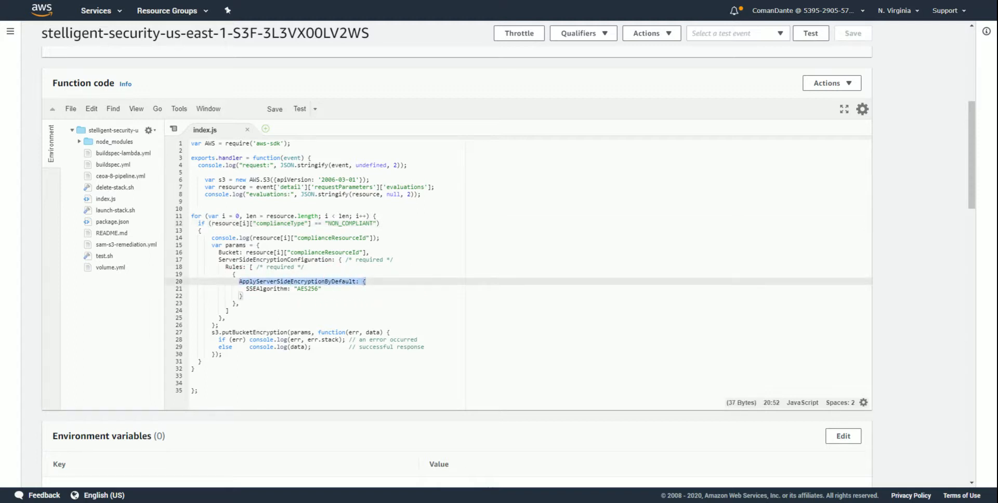
drag(322, 288, 287, 289)
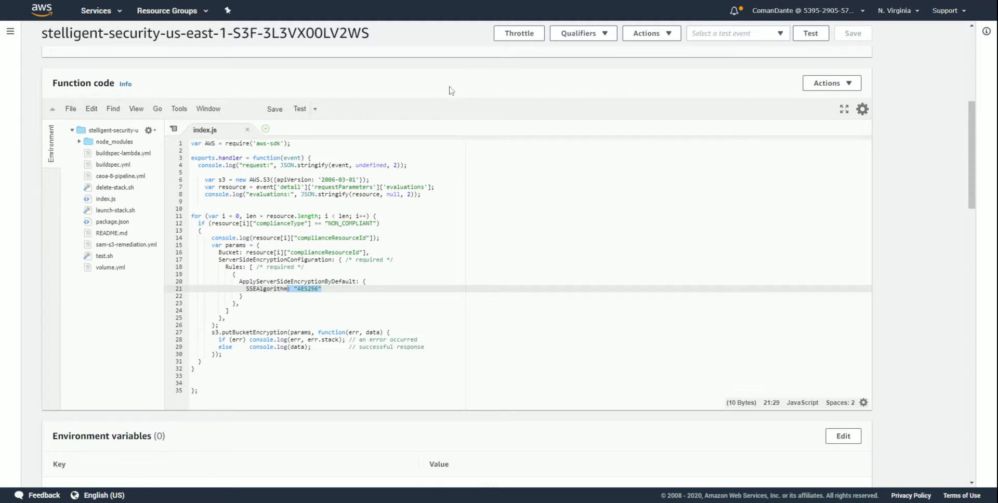
- Return to S3, reopen the ceoa-8-s3-unencrypted bucket's properties and verify its default encryption setting
click(120, 11)
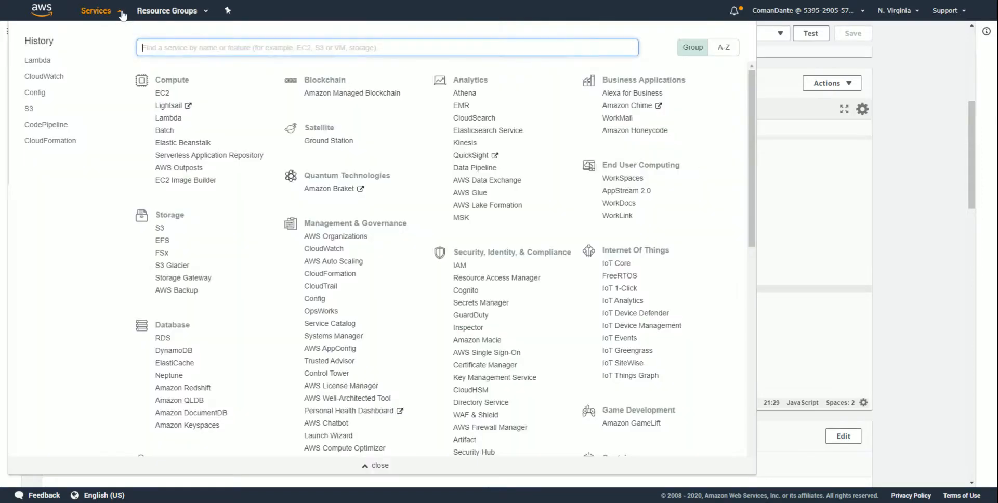
click(30, 109)
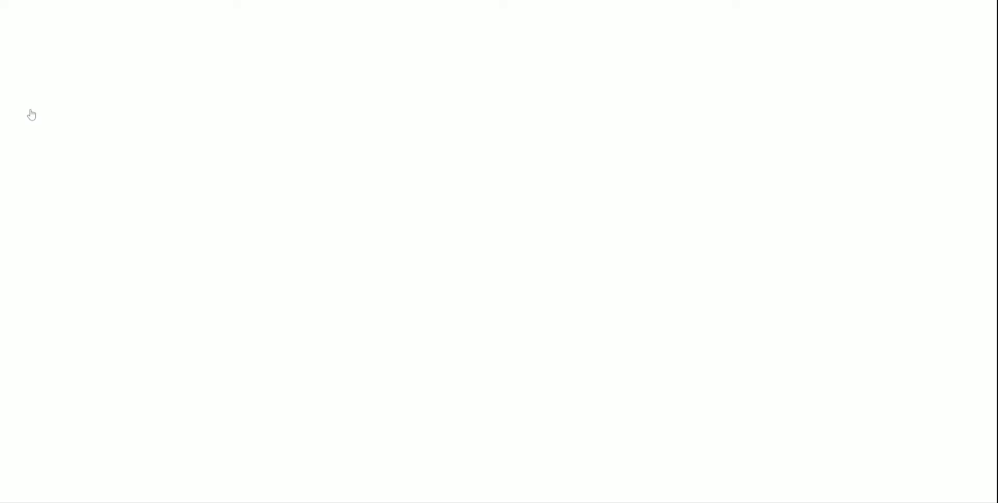
click(238, 210)
click(152, 107)
click(782, 160)
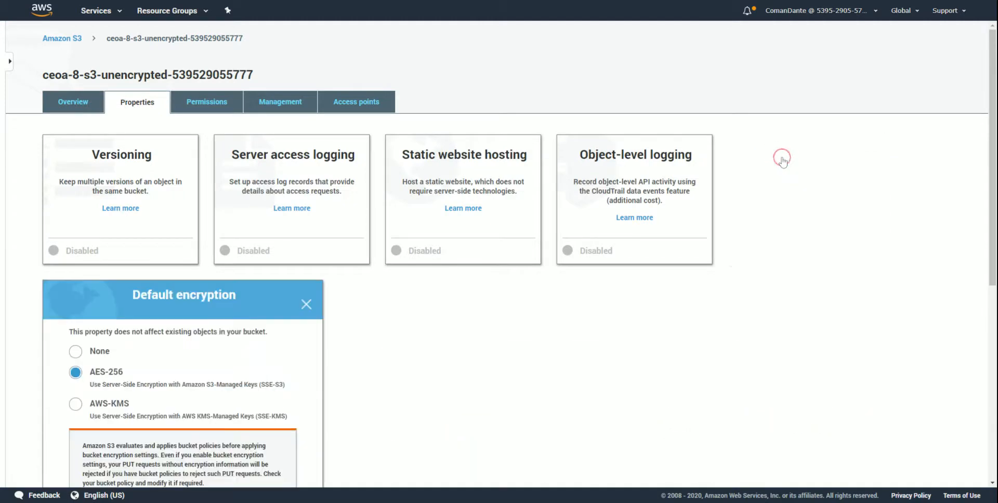
scroll(352, 311, down, 4)
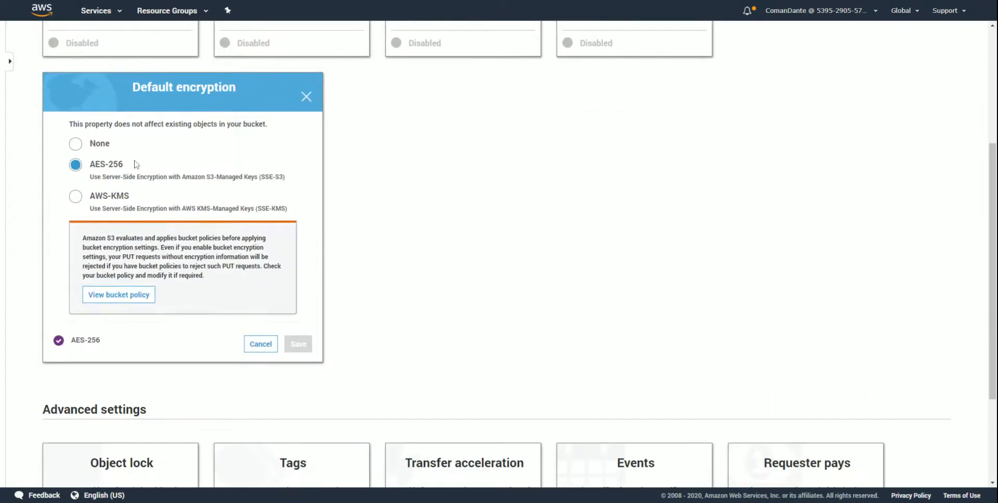